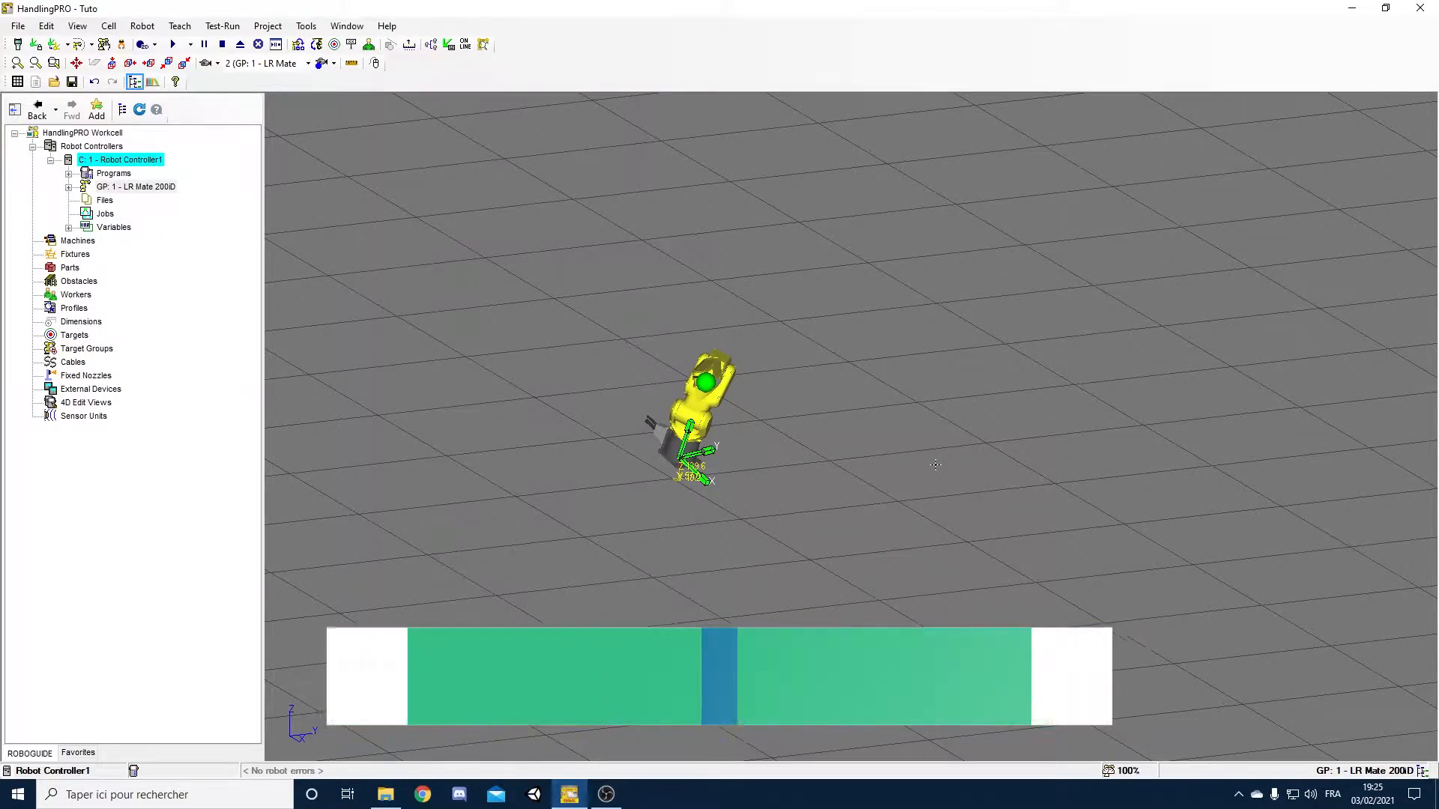
Reset the robot base's location and orientation to 0 for X, Y, Z, W, P and R
double_click(703, 417)
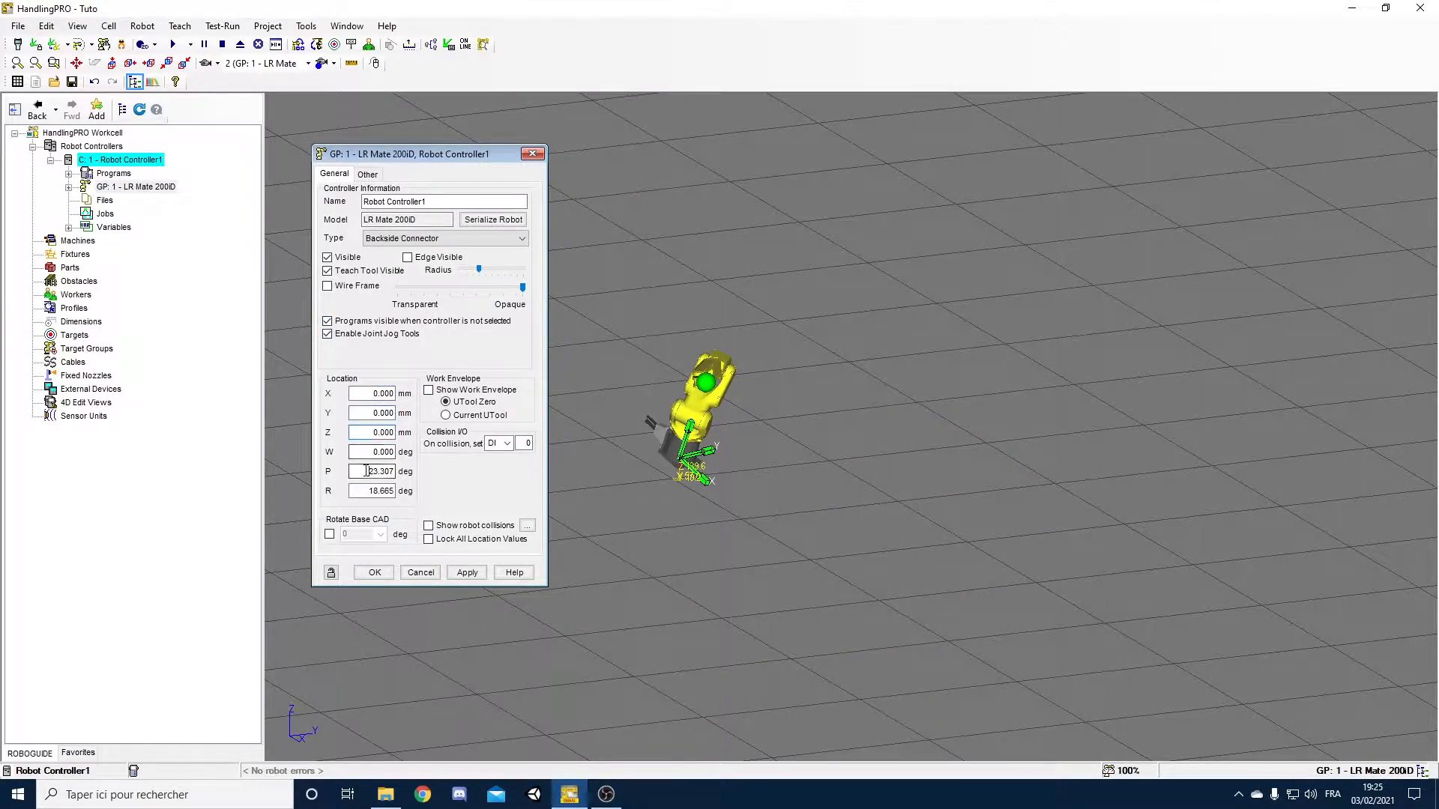
left_click(475, 571)
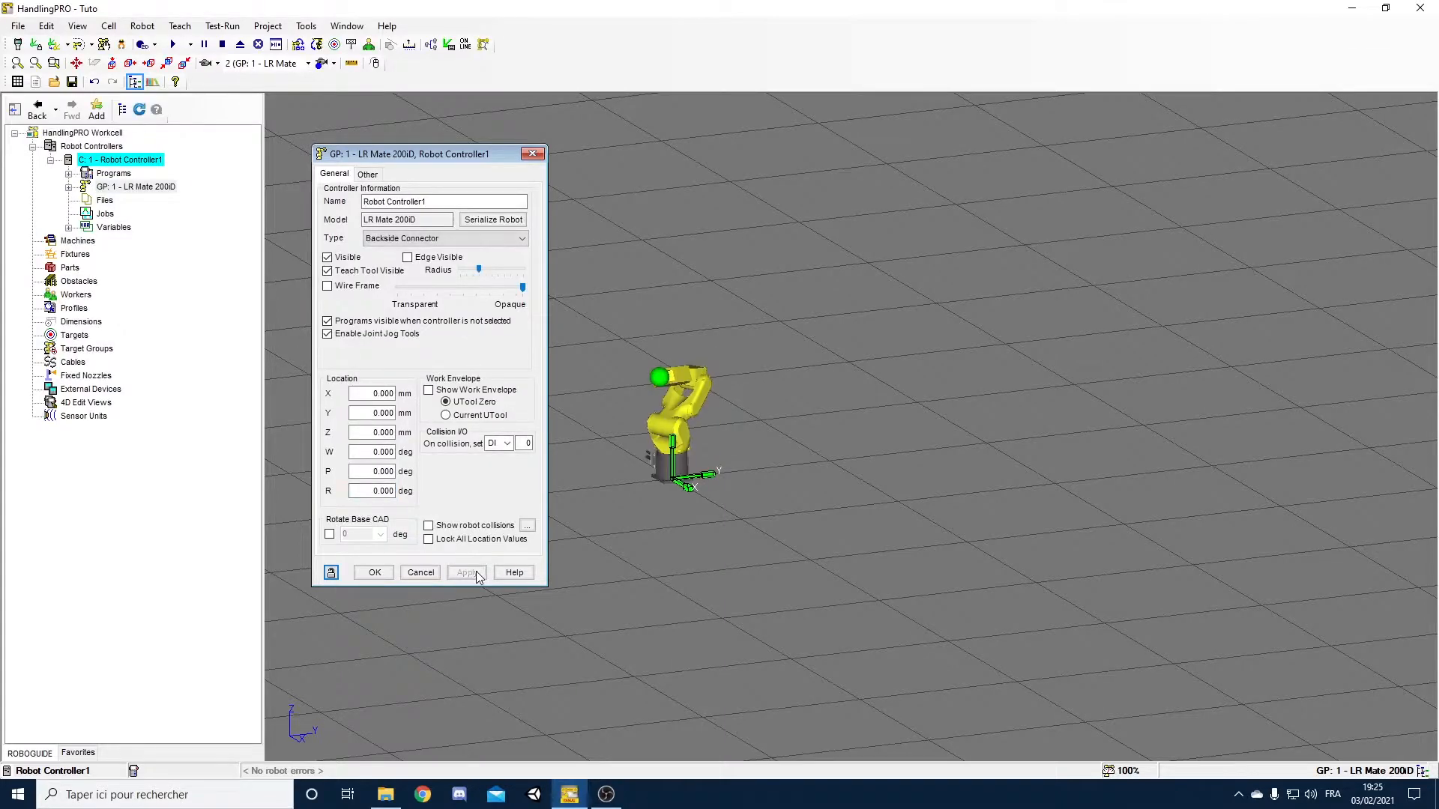
left_click(420, 572)
Move the robot to a pose with joints J1 to J6 all at 0 degrees through the virtual teach pendant, closing the pendant when done
right_click_drag(675, 480, 601, 435)
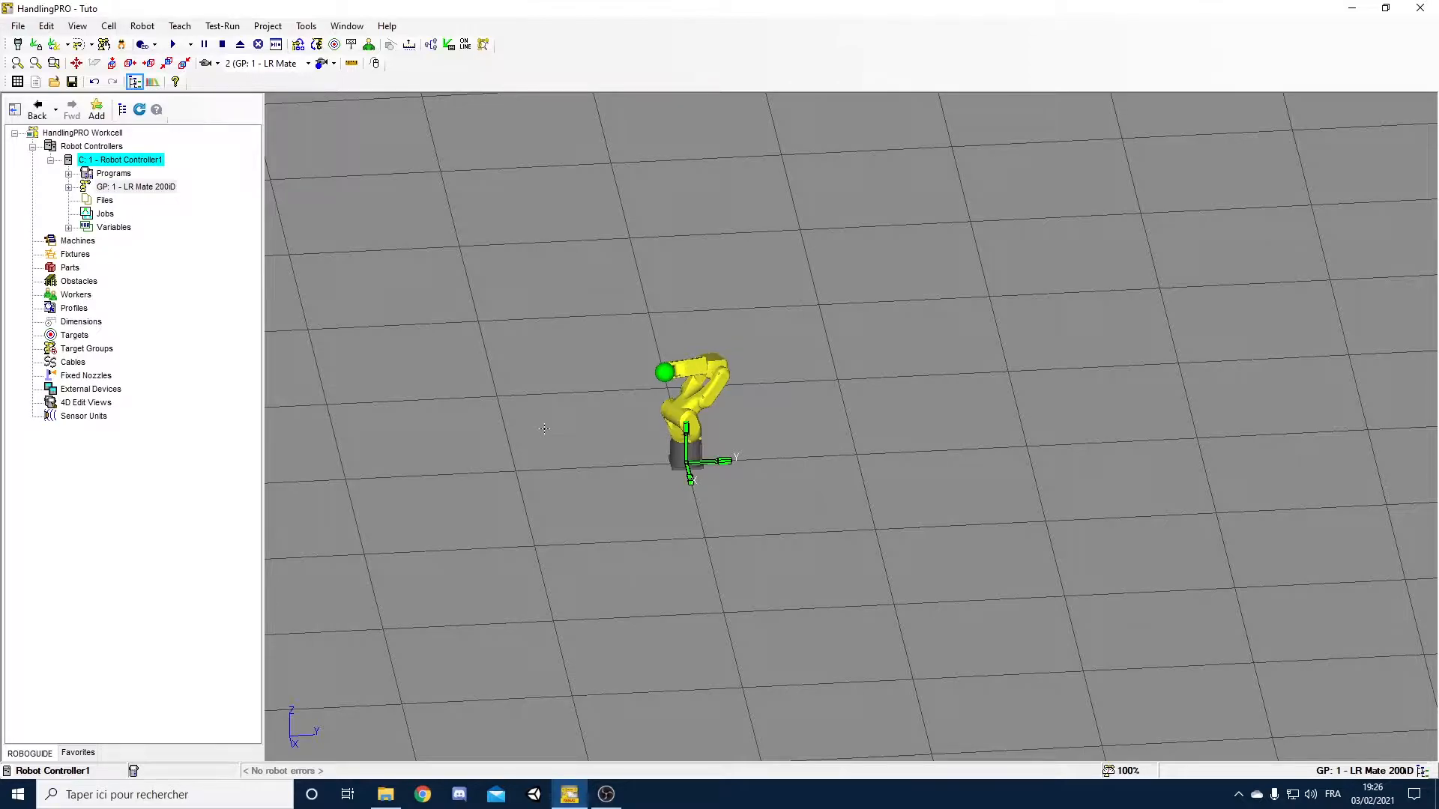
right_click_drag(545, 428, 660, 422)
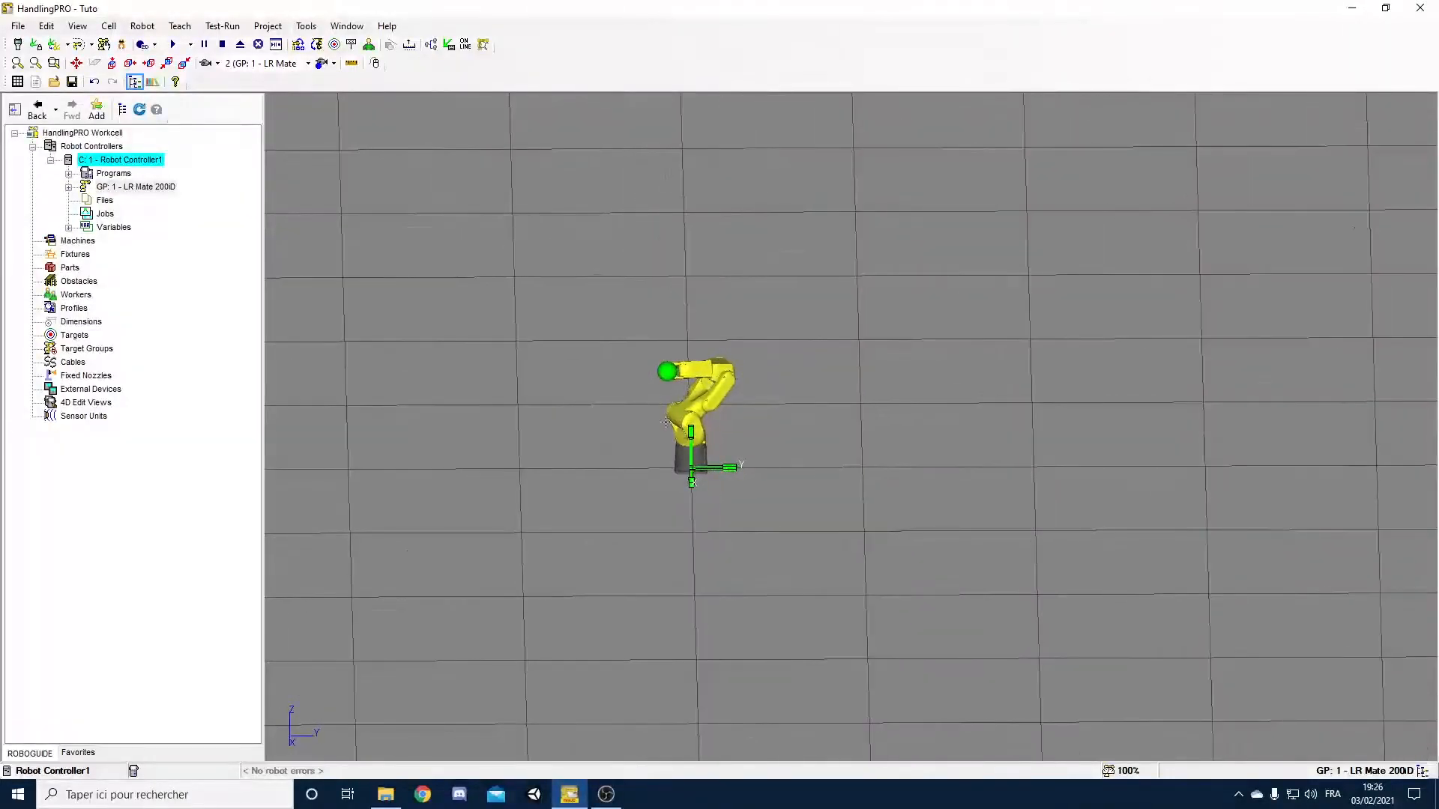
left_click(24, 48)
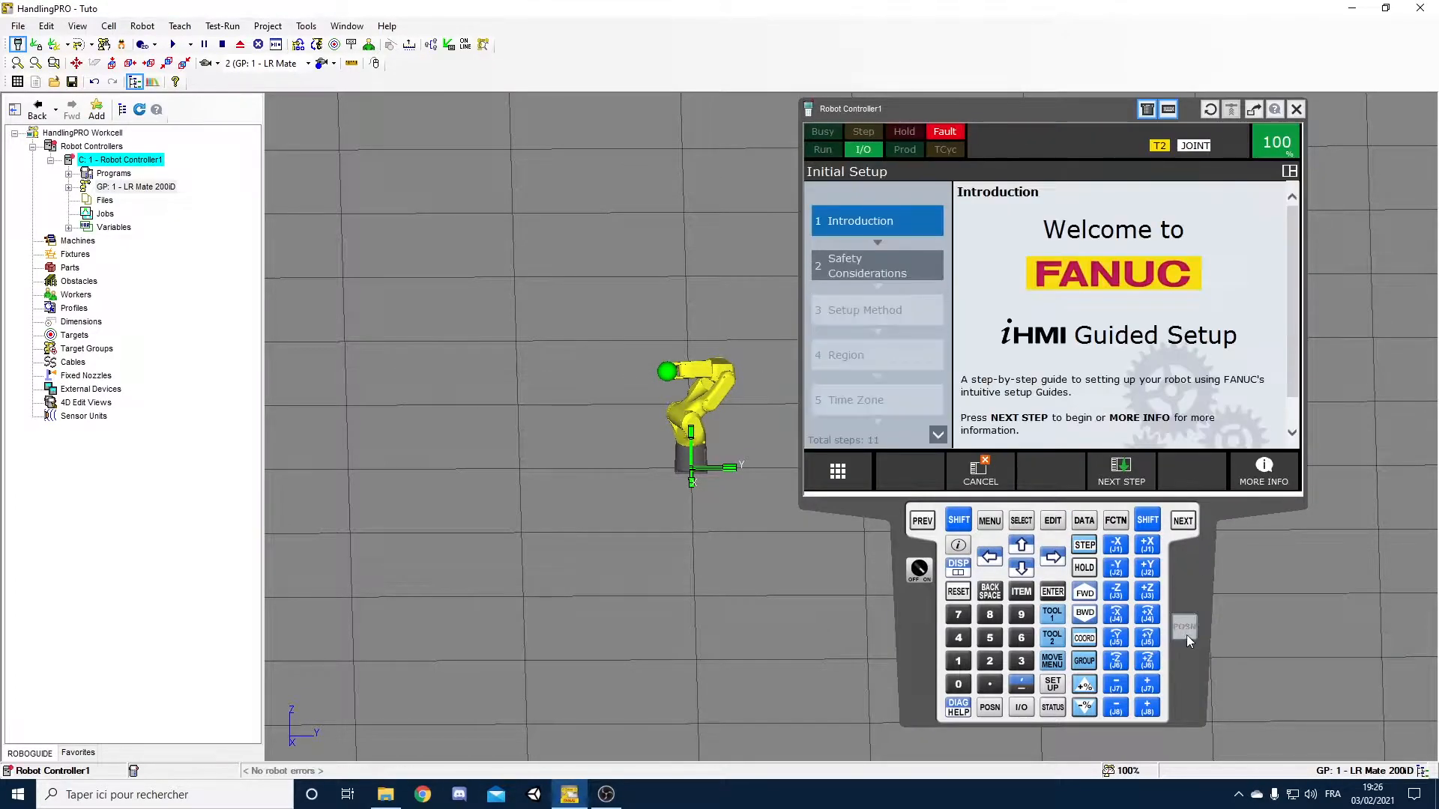
left_click(1189, 632)
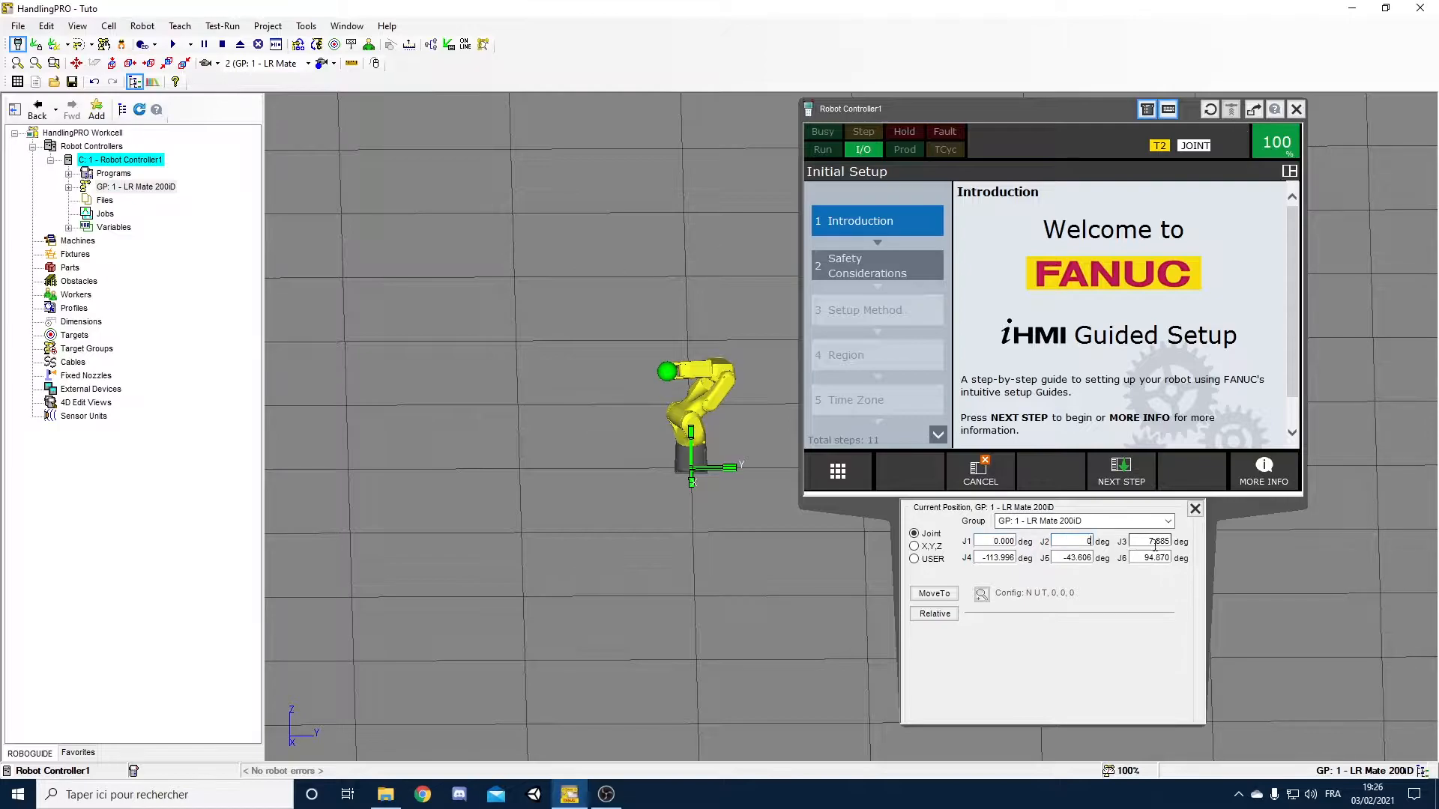
double_click(981, 558)
type("0")
double_click(1073, 558)
type("0")
double_click(1150, 558)
type("0")
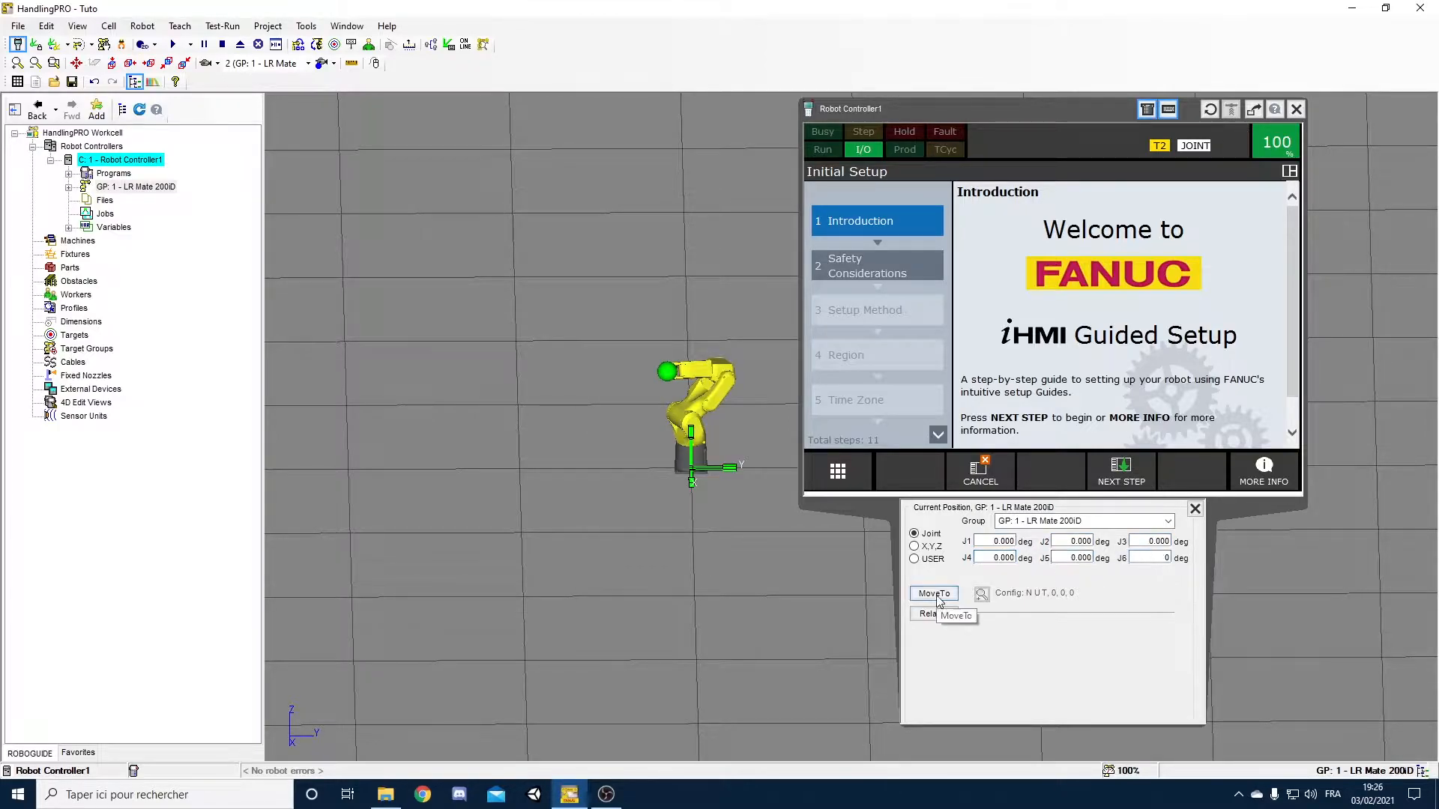
left_click(933, 597)
right_click_drag(757, 441, 633, 377)
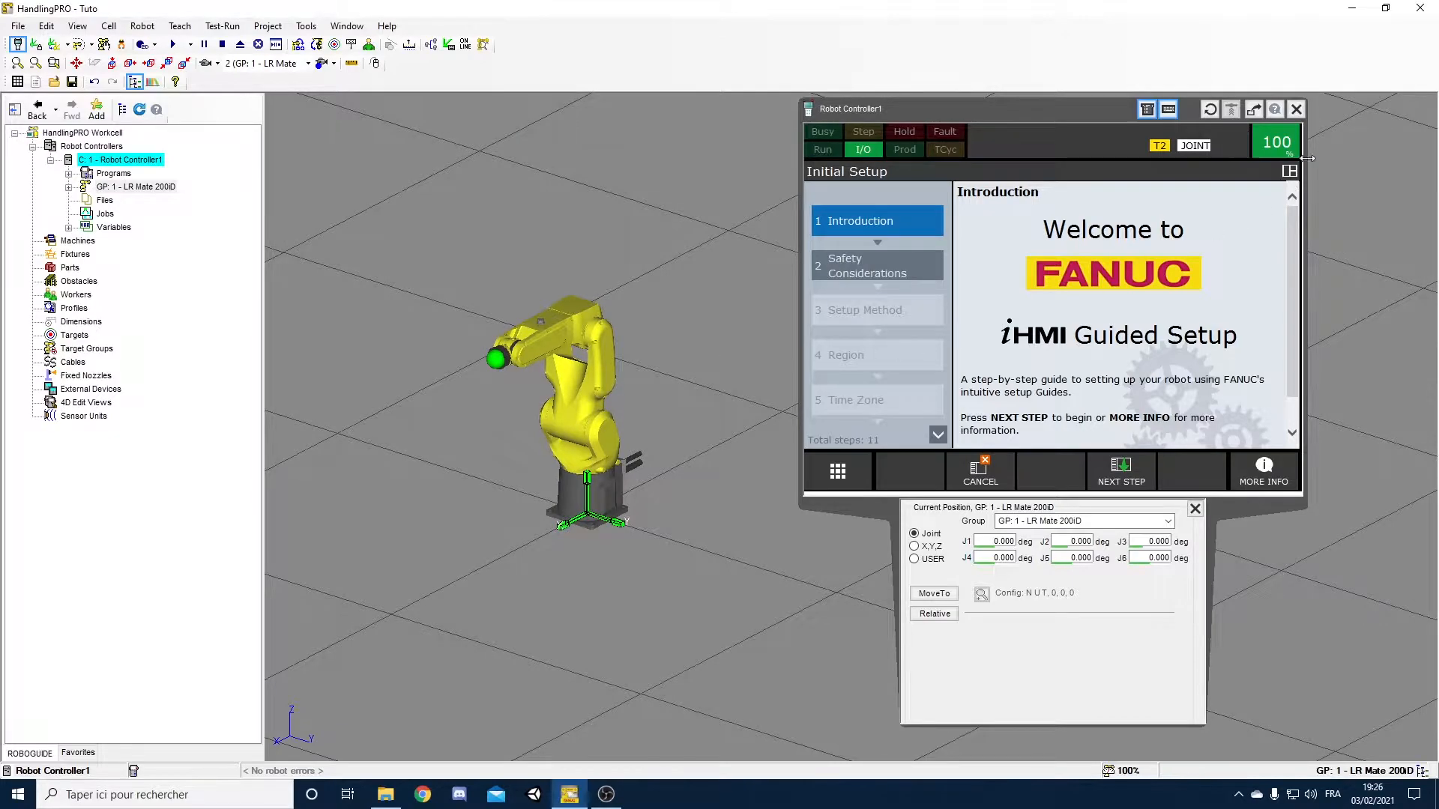
left_click(1296, 110)
Jog the robot's arm slightly downward with the joint jog tools and hide the tools again
left_click(103, 45)
right_click_drag(615, 225, 636, 234)
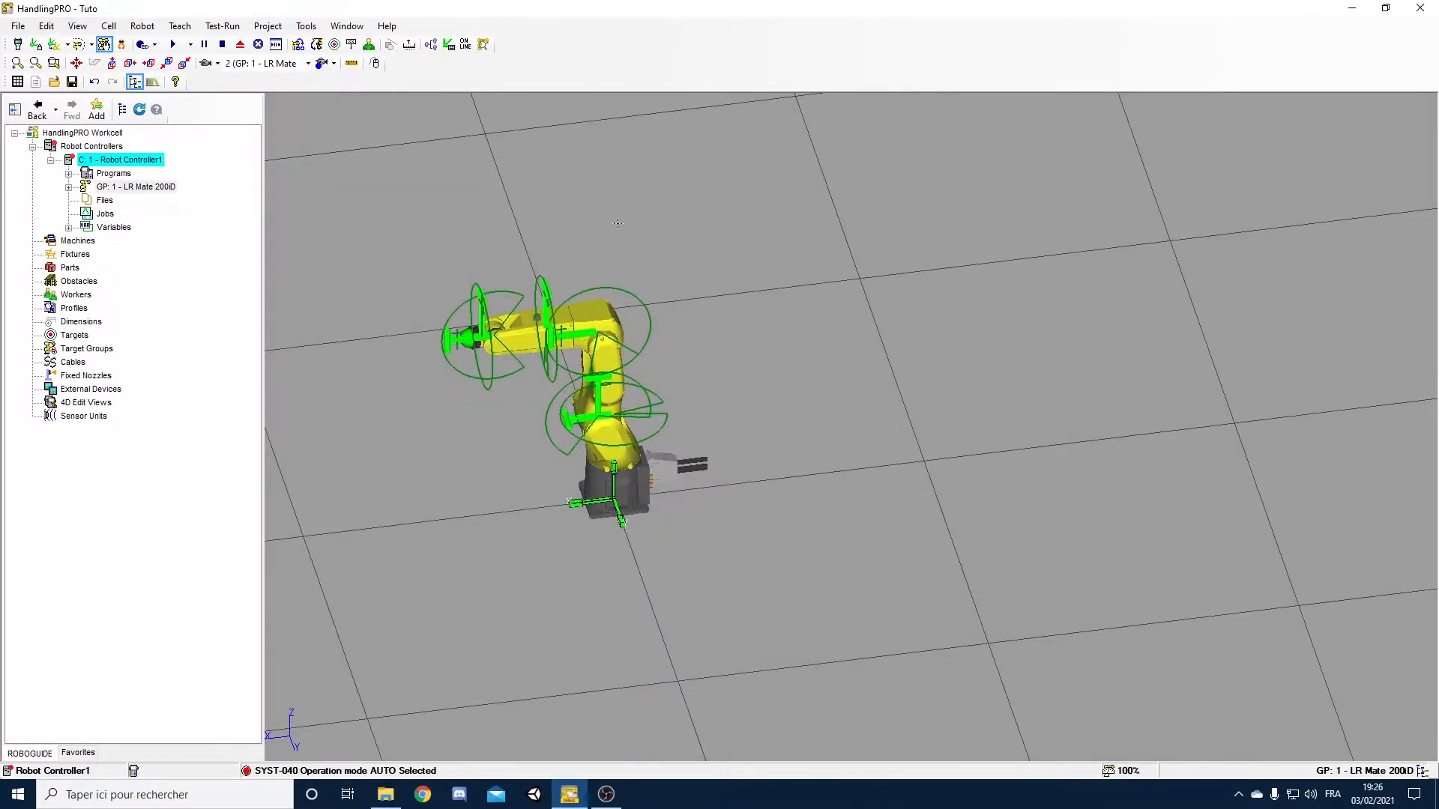
right_click_drag(652, 433, 664, 367)
mouse_move(562, 438)
left_mouse_down()
mouse_move(599, 444)
mouse_move(550, 439)
left_mouse_up()
right_click_drag(550, 438, 480, 319)
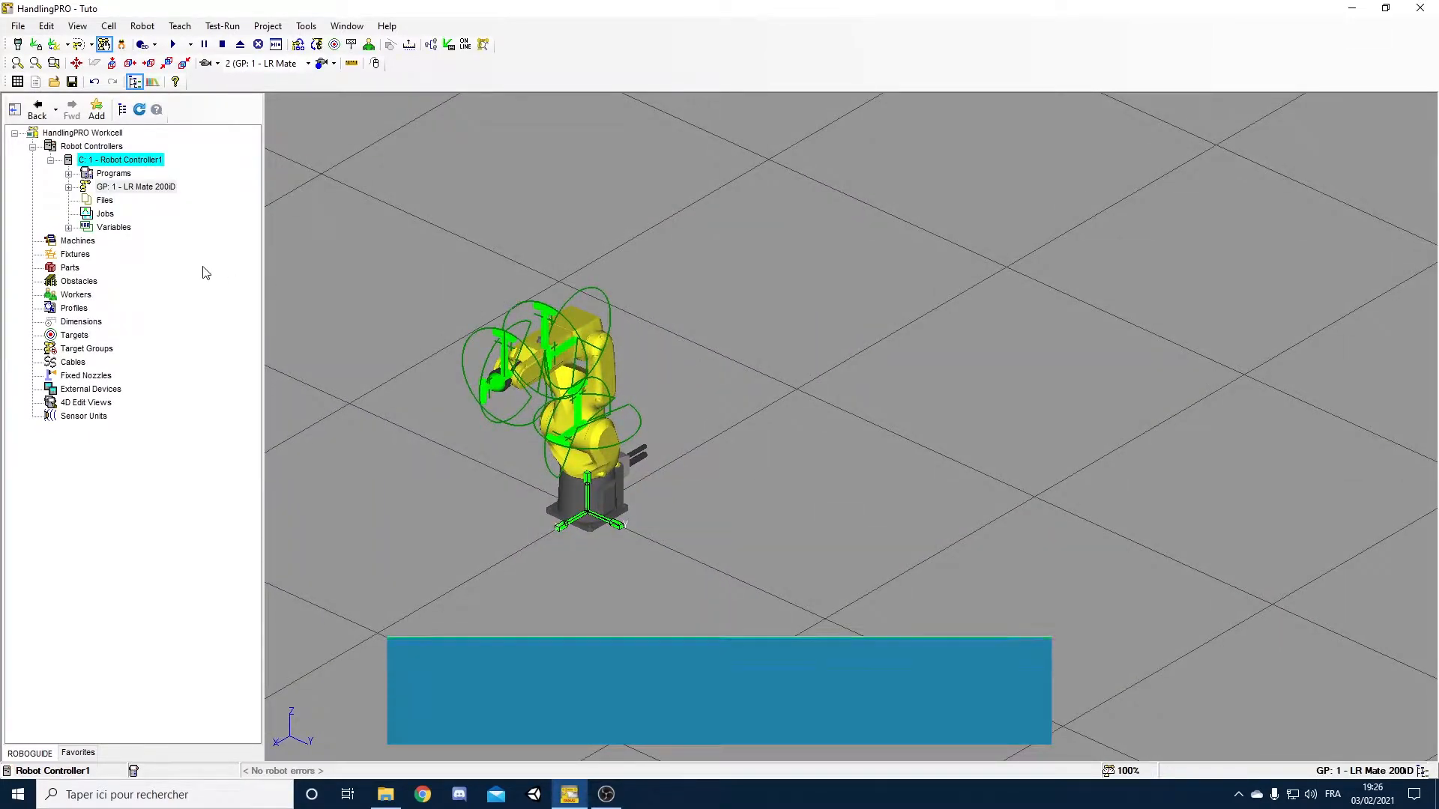
left_click(104, 44)
Add the Table-With-Legs model from the CAD library as a fixture
right_click(69, 257)
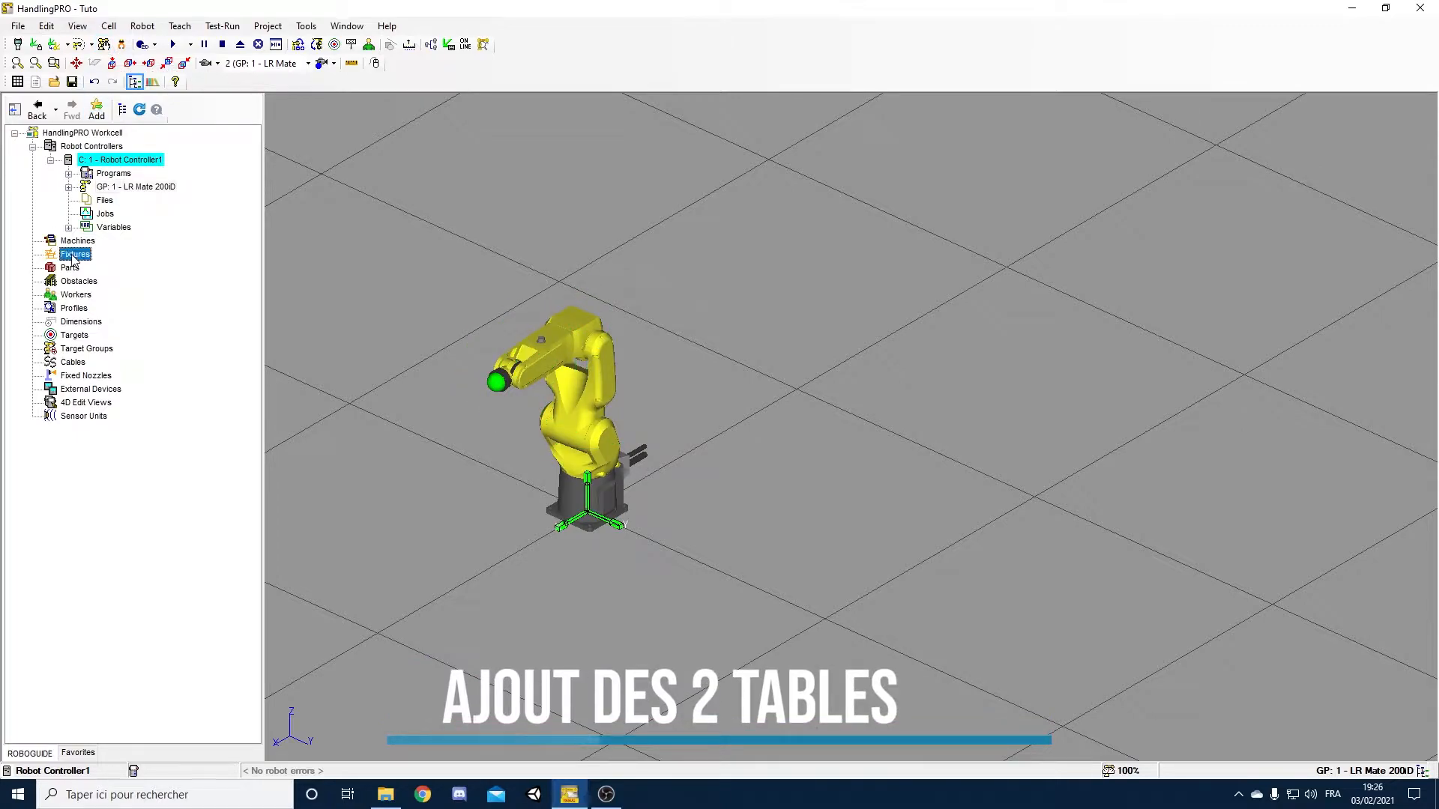
mouse_move(160, 231)
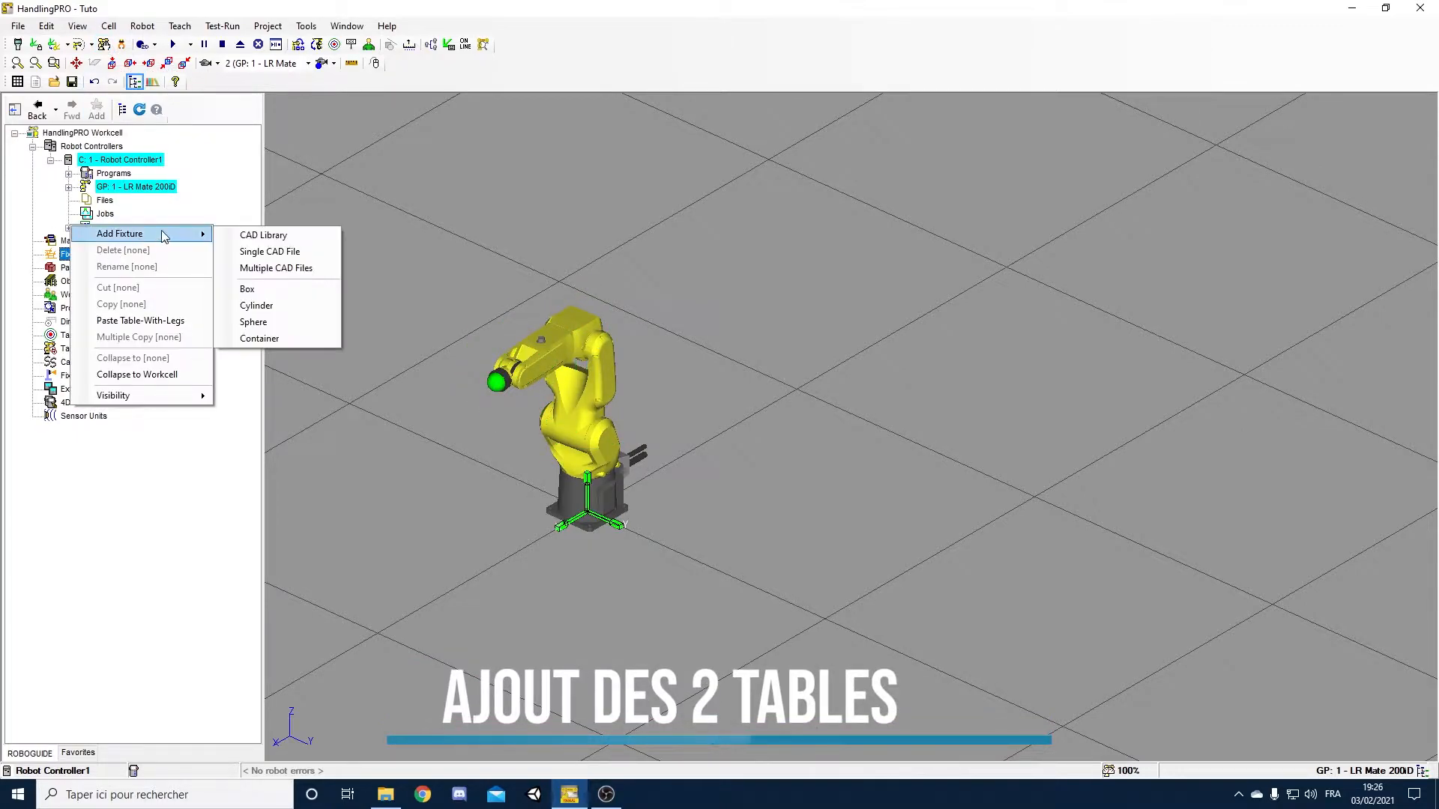
left_click(293, 239)
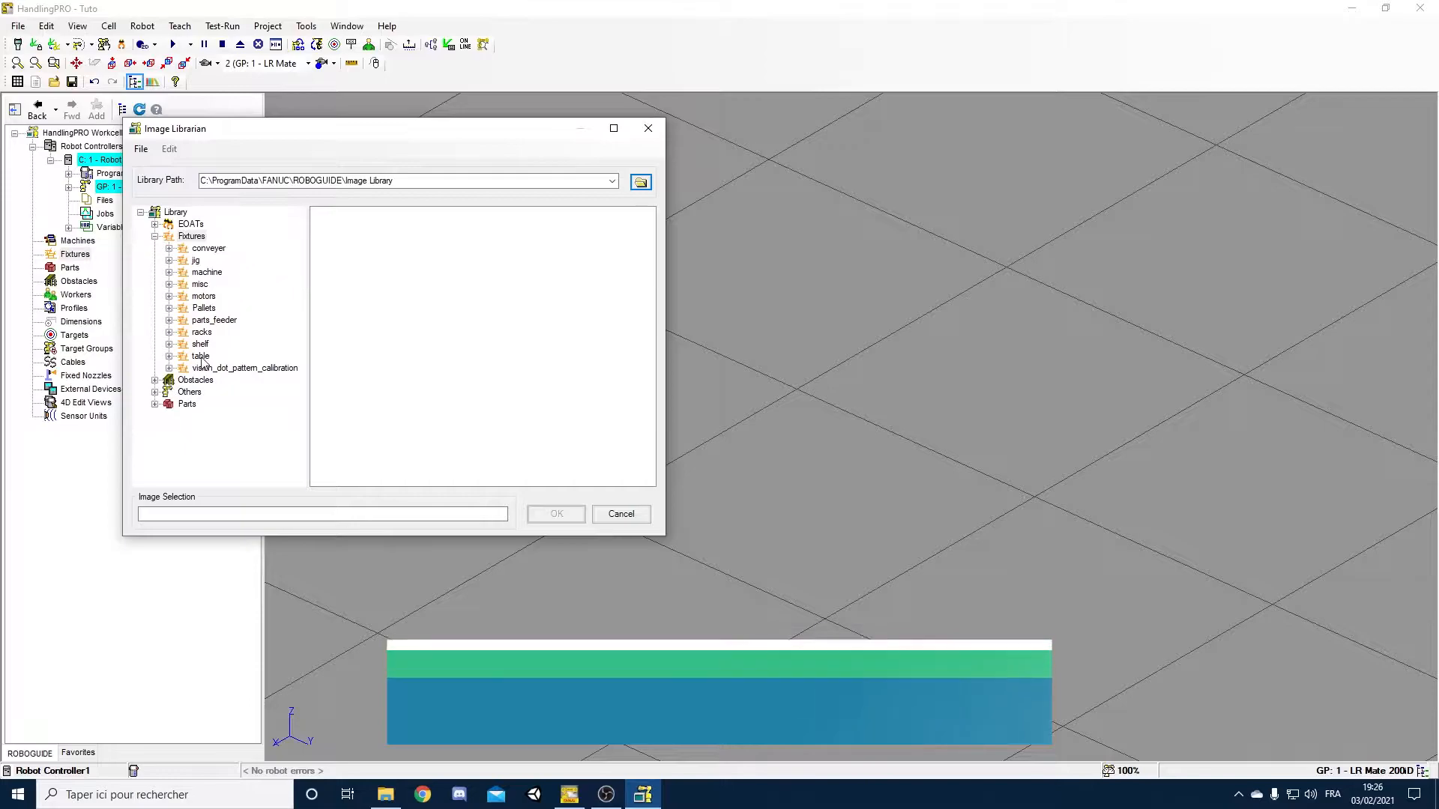
left_click(390, 385)
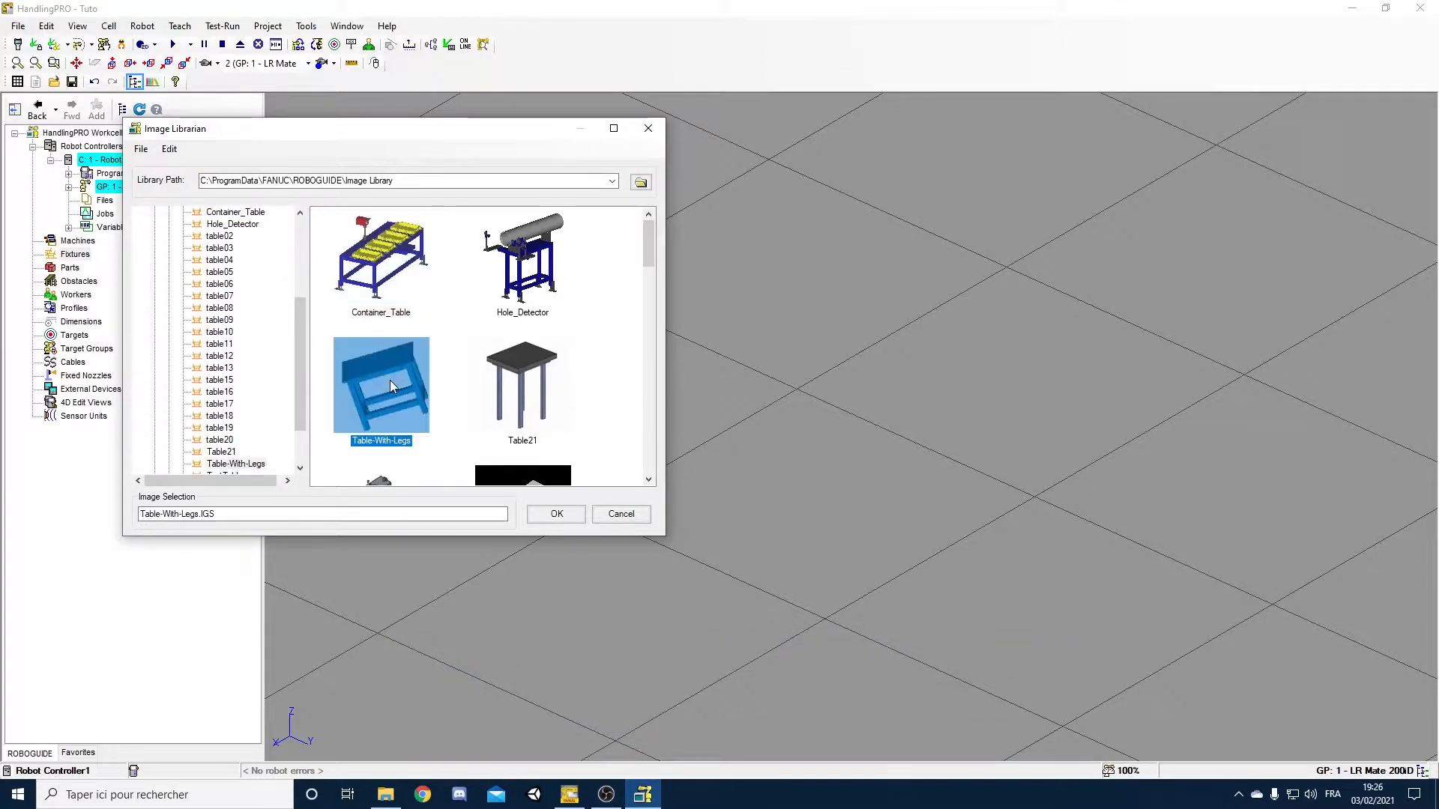
left_click(564, 516)
Stand the table upright by setting its W rotation to 90 degrees
scroll(686, 283, "down", 3)
right_click_drag(709, 230, 814, 410, "ctrl")
scroll(727, 392, "up", 7)
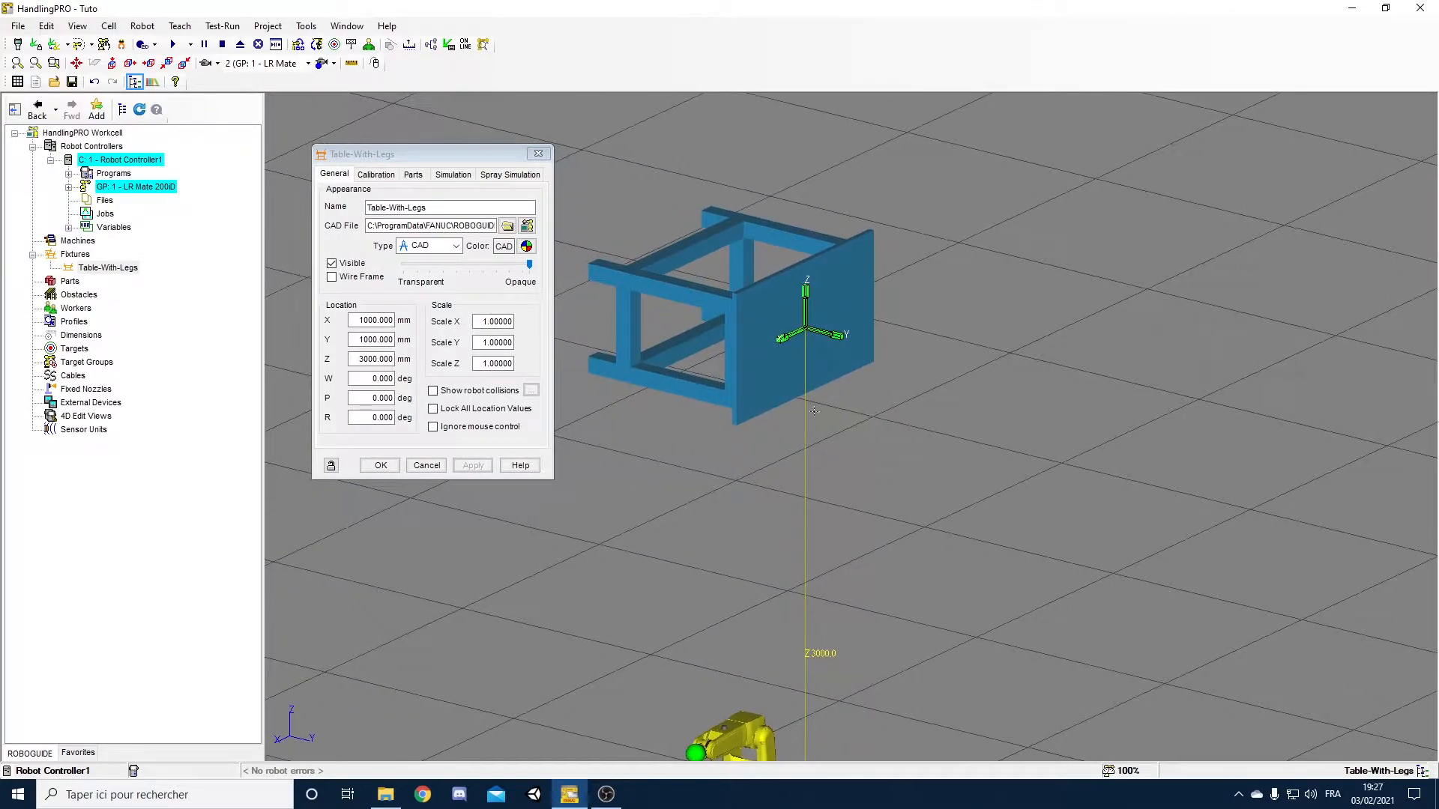
left_click(356, 378)
key("Return")
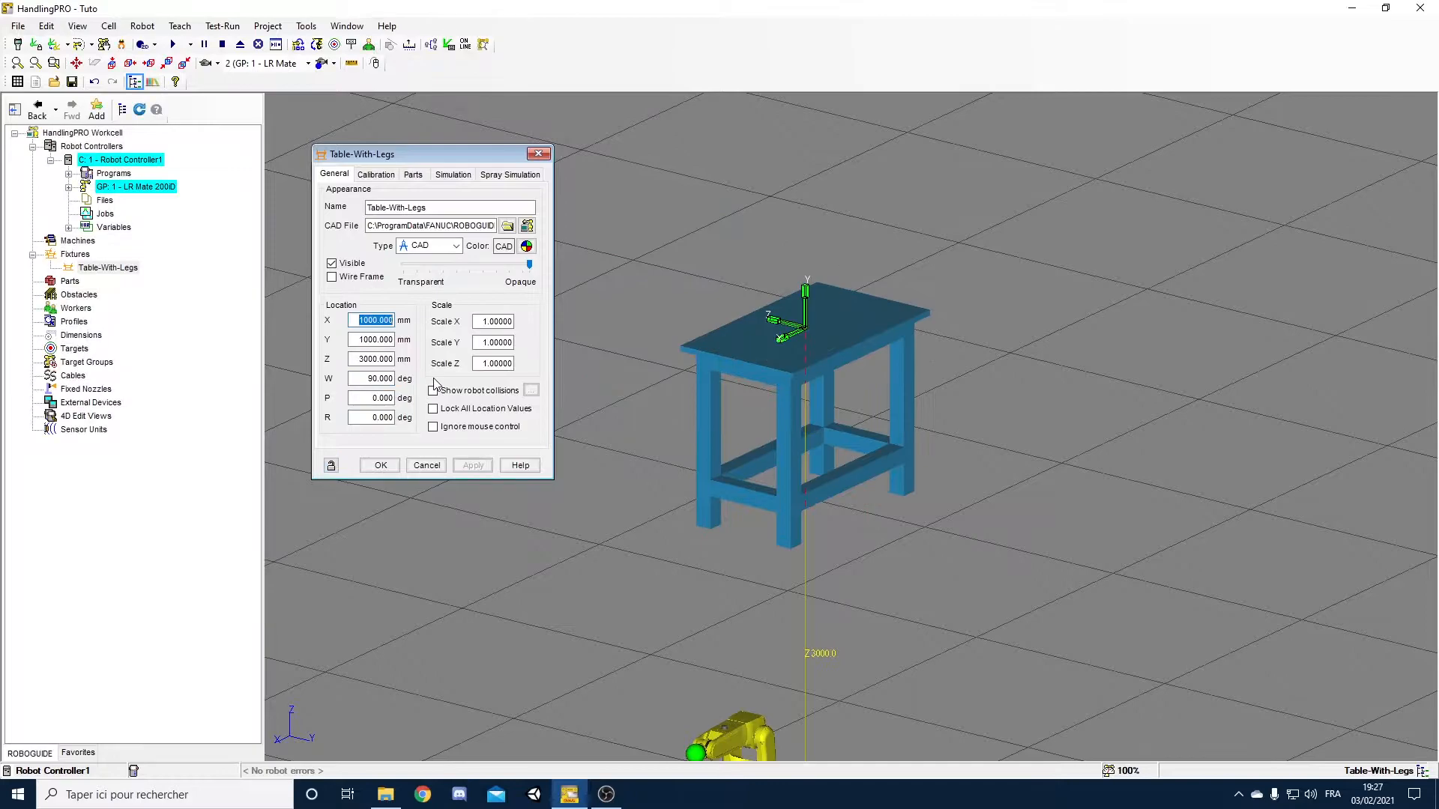
Lower the table in front of the robot to X 1000, Y 0 and Z about 731 mm
right_click_drag(847, 358, 885, 312, "ctrl")
right_click_drag(829, 156, 815, 538)
left_click_drag(814, 539, 729, 459)
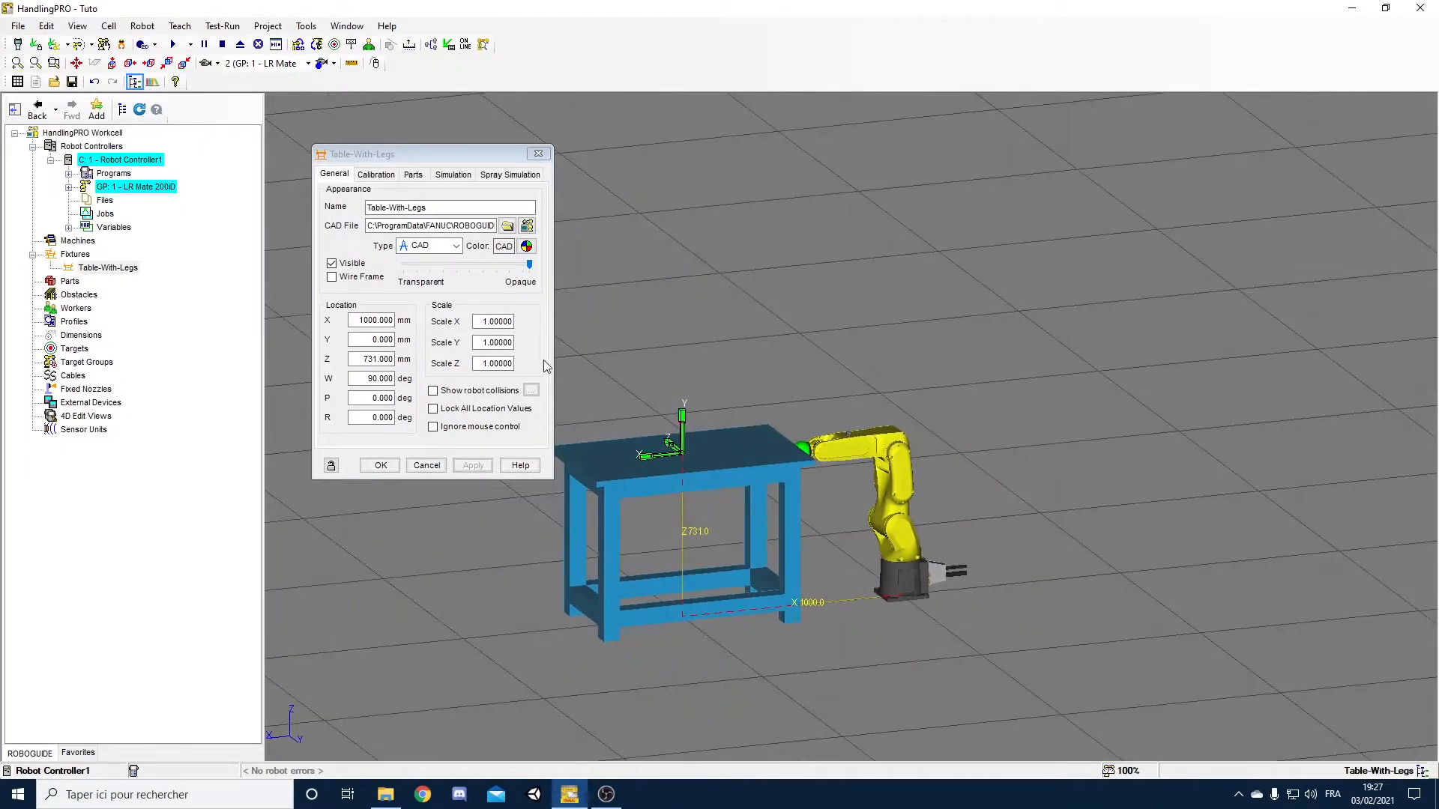
Scale the table to 0.5 along X, Y and Z
double_click(480, 324)
type("0.5")
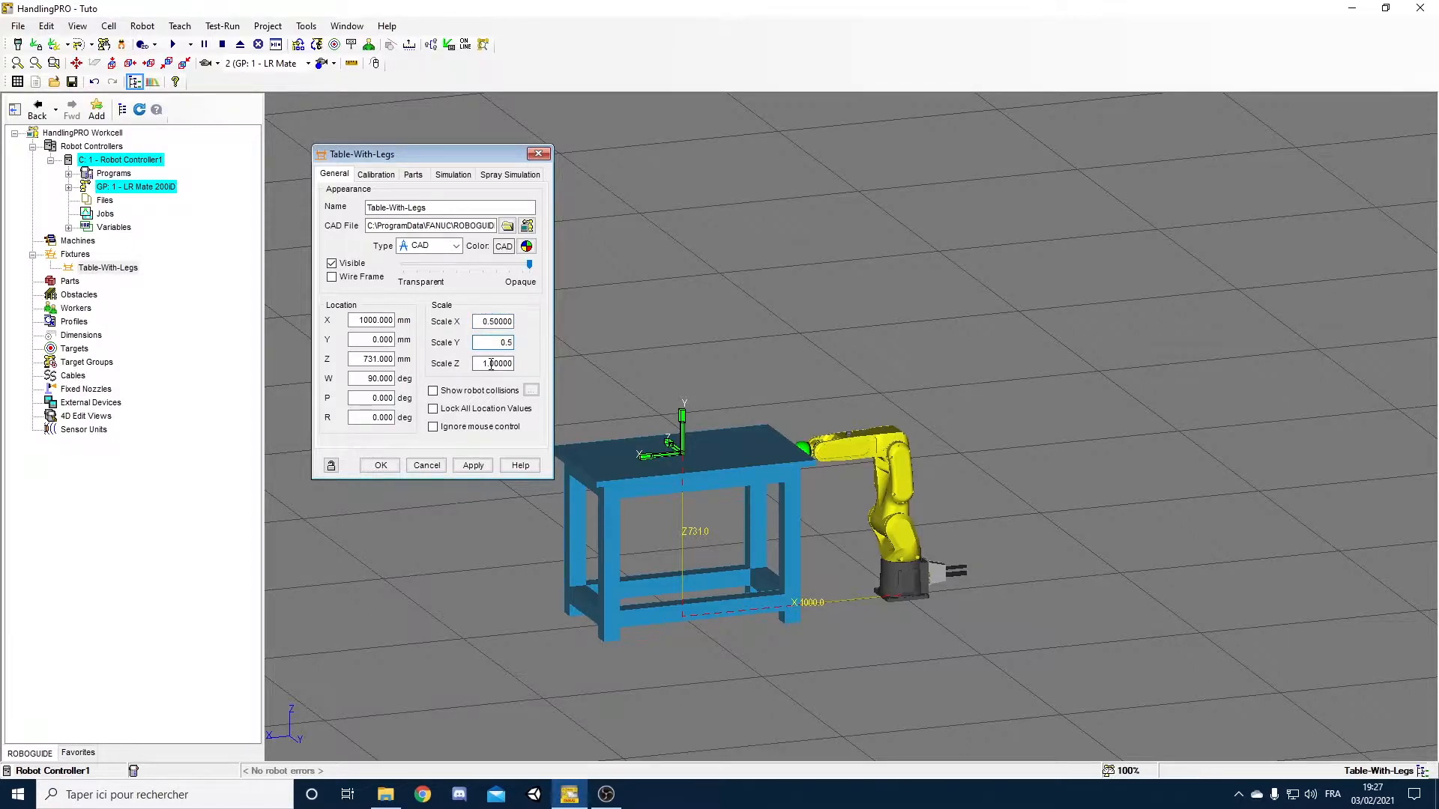
left_click(473, 466)
Reposition the scaled table within the robot's reach at about X 527, Y -284 and Z 422 mm
scroll(774, 488, "up", 3)
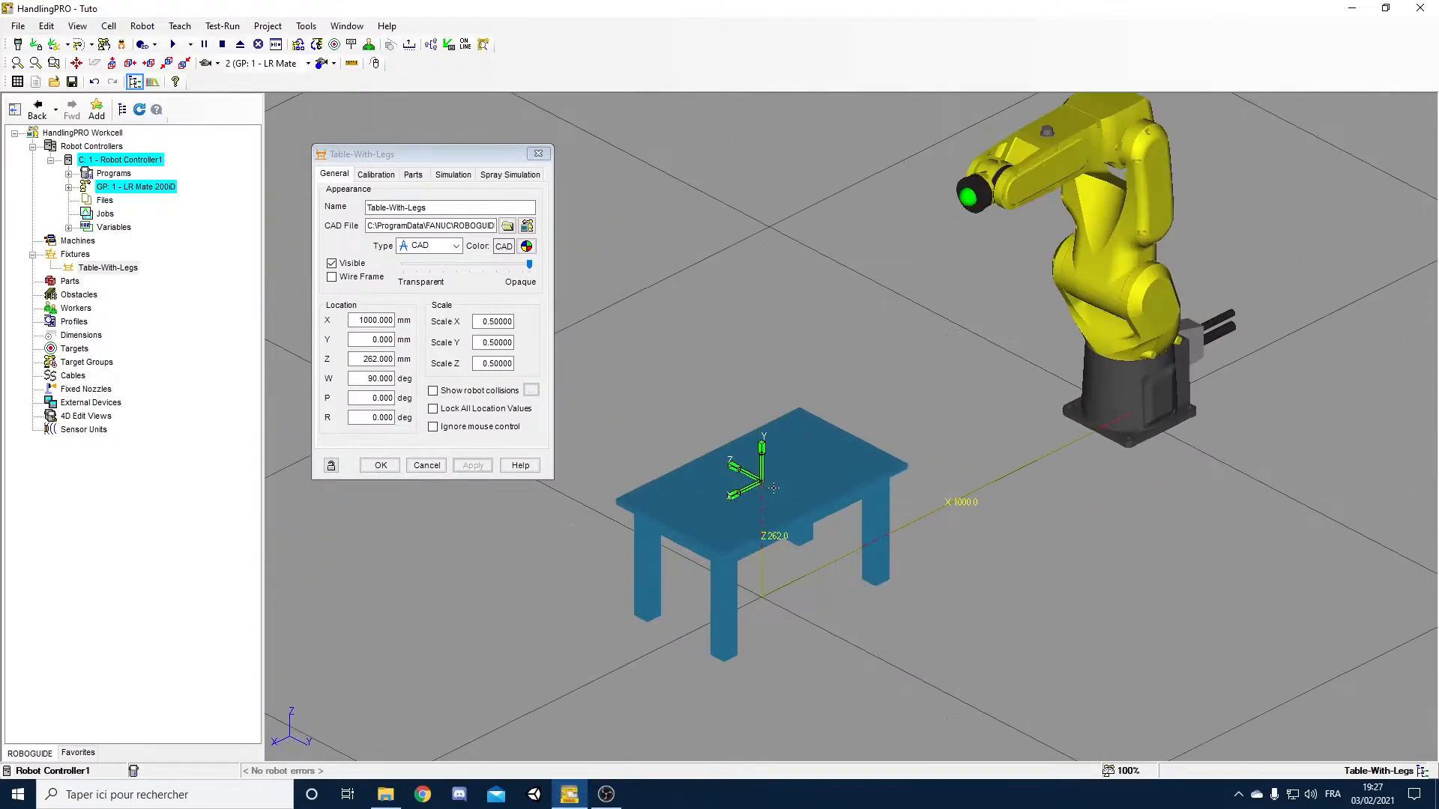
scroll(774, 488, "up", 2)
scroll(739, 483, "down", 5)
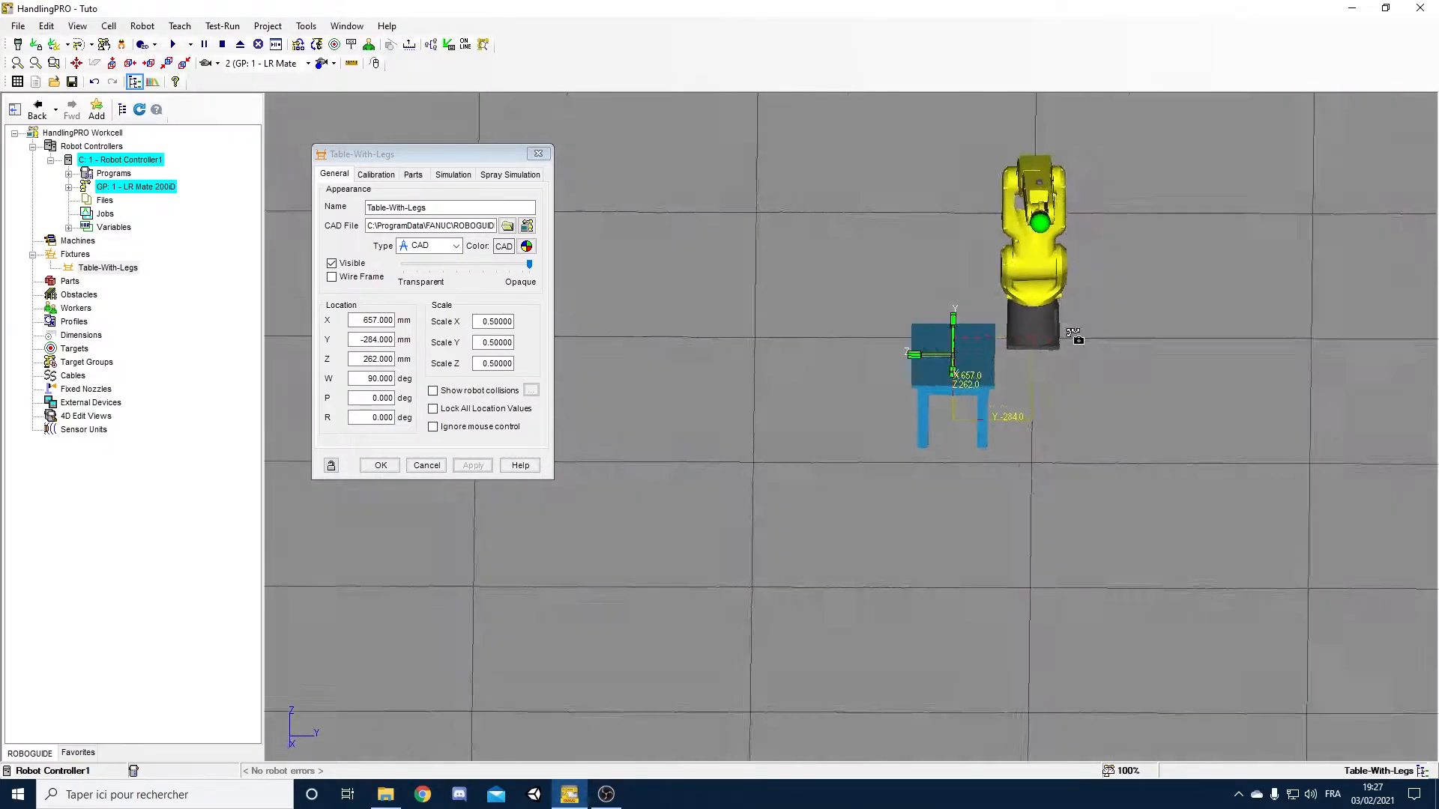
right_click_drag(1072, 334, 1070, 343)
left_click_drag(953, 350, 954, 309)
right_click_drag(1026, 367, 1109, 390)
right_click_drag(1109, 390, 1190, 403)
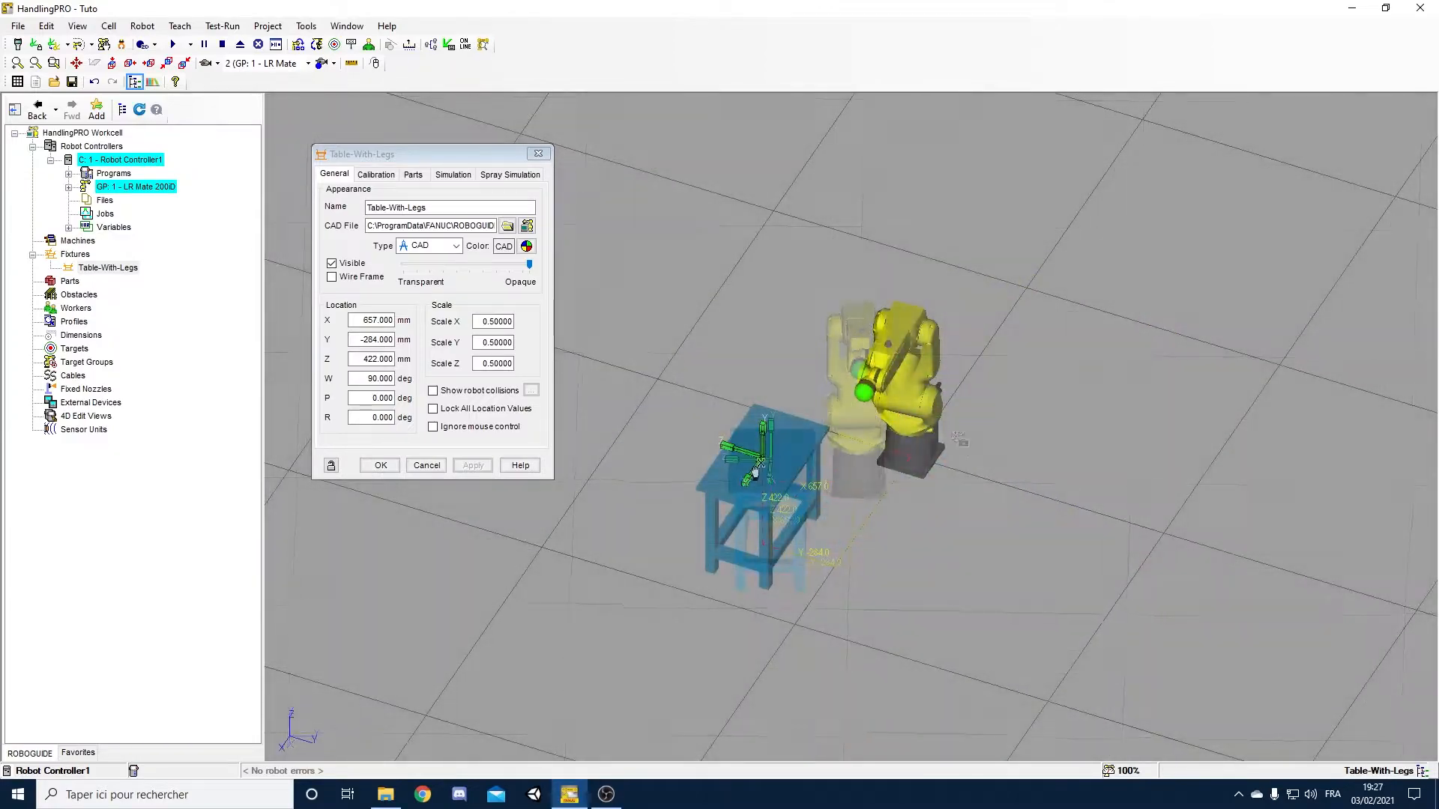
right_click_drag(899, 390, 948, 448)
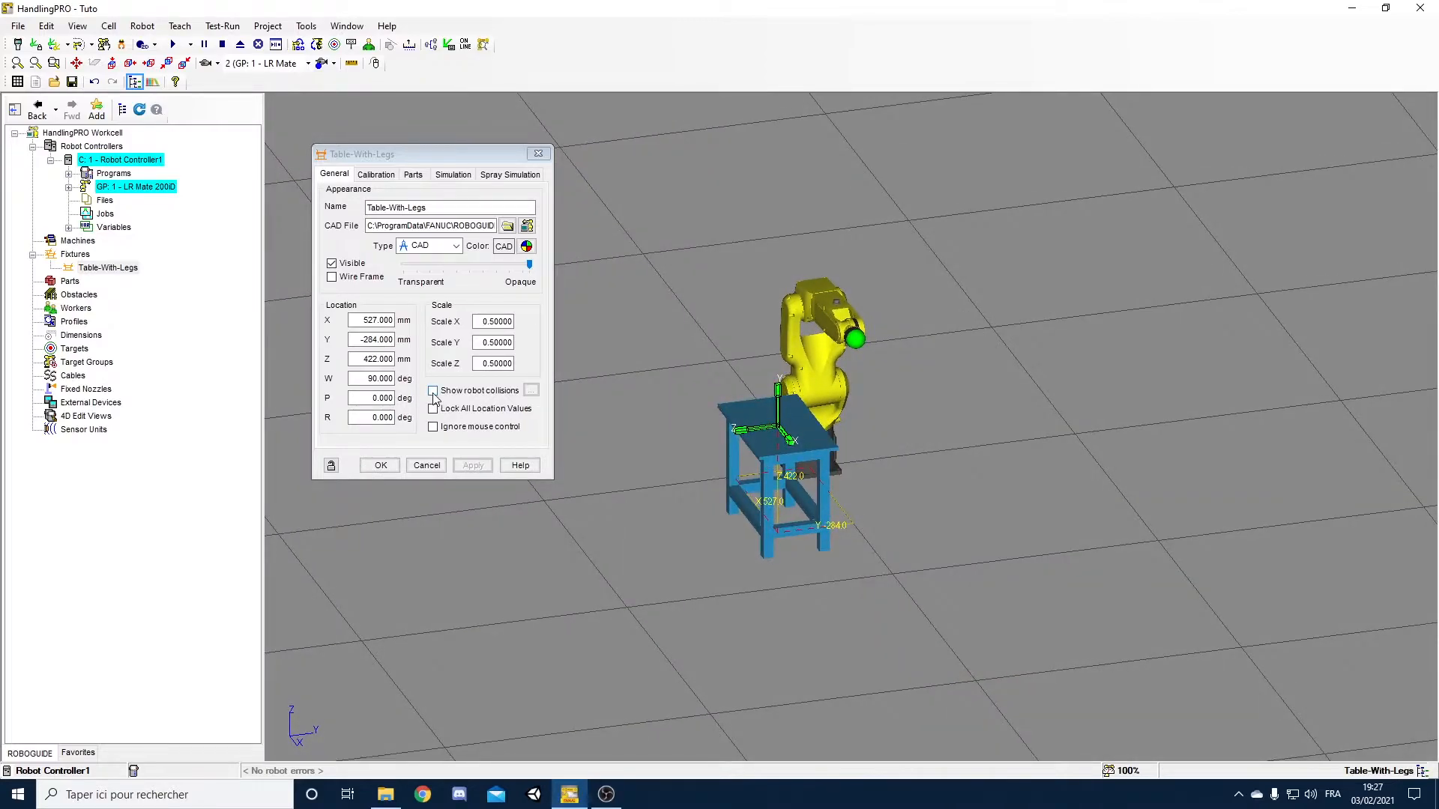
Lock all location values of the table and accept its properties
left_click(434, 410)
left_click(473, 465)
right_click_drag(761, 438, 779, 442)
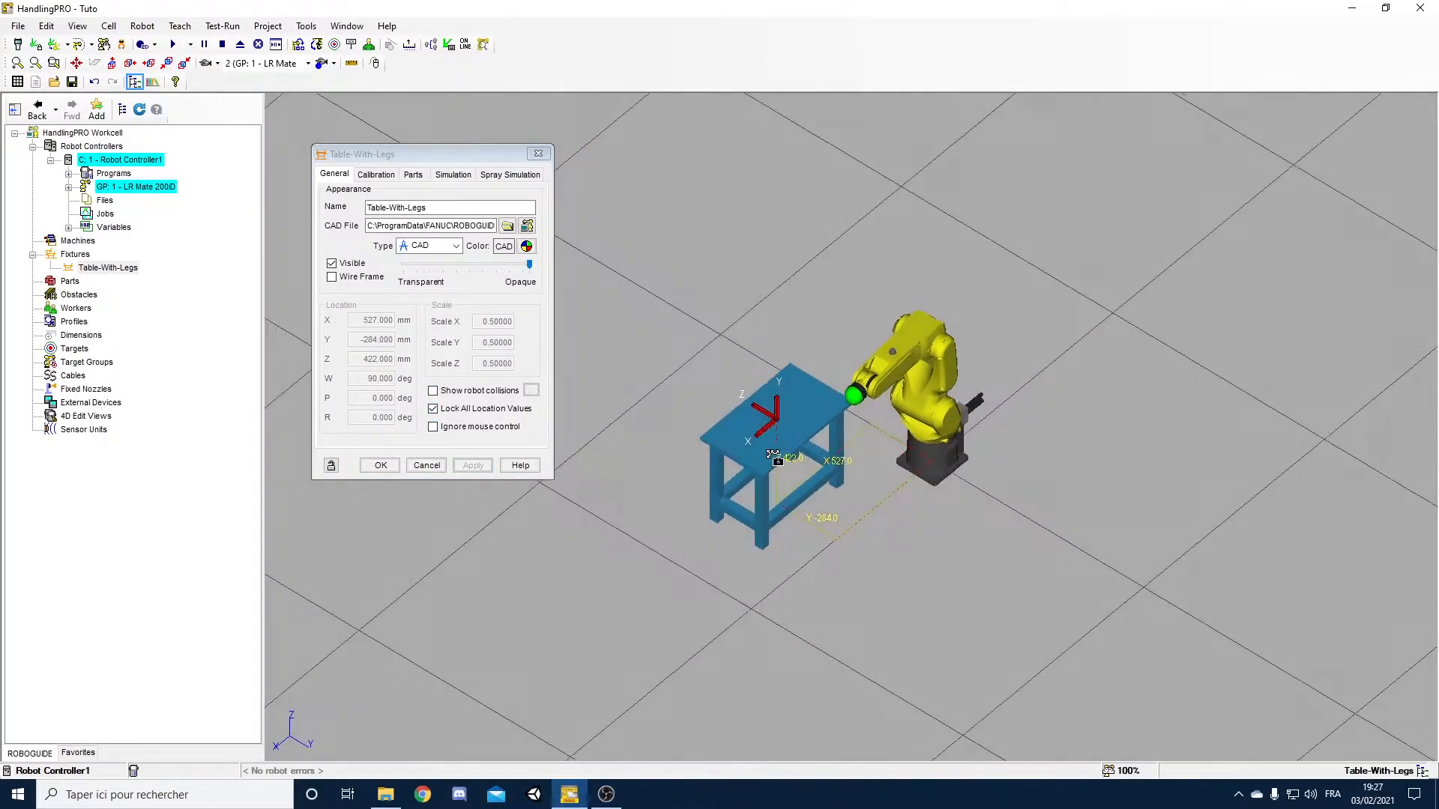
left_click(381, 466)
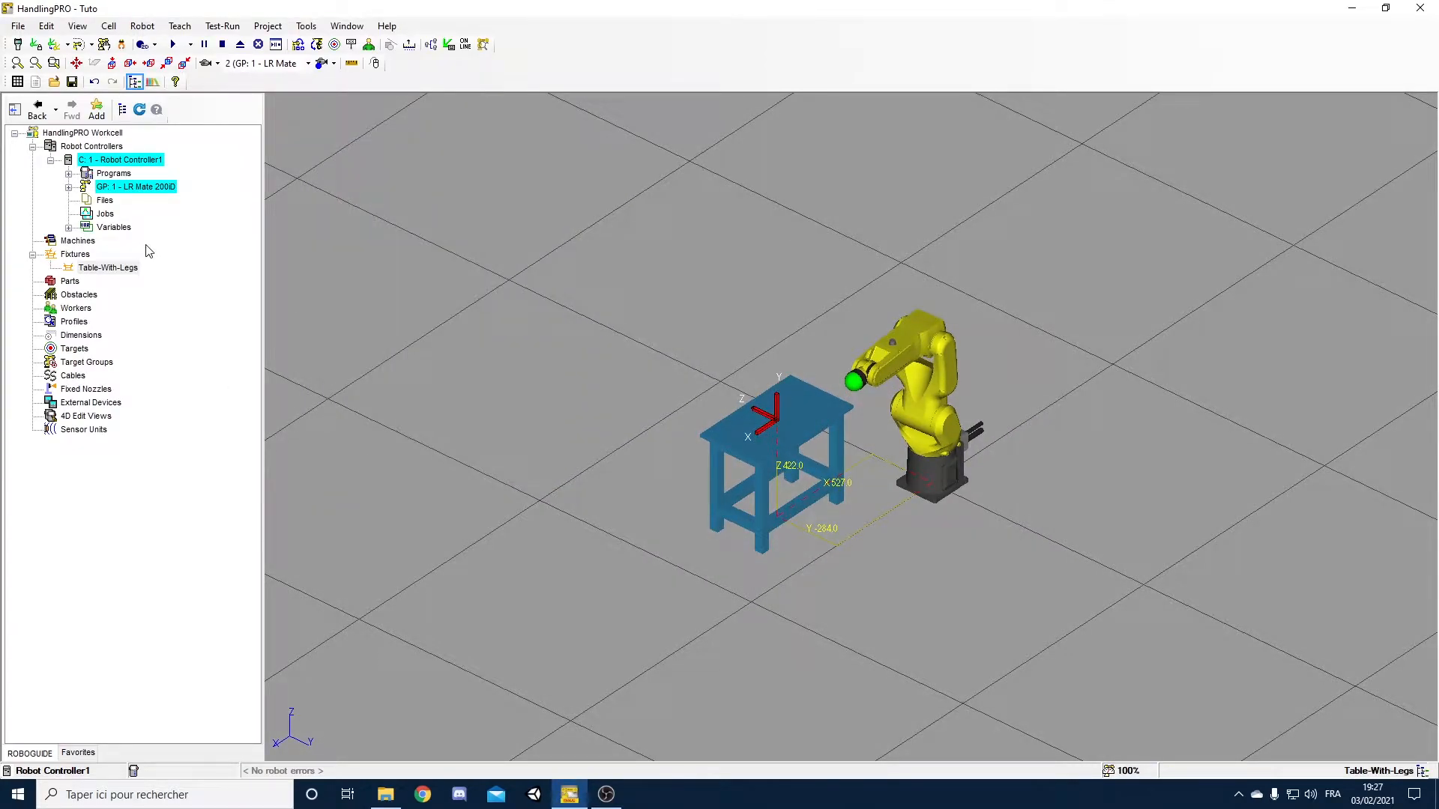
Copy the Table-With-Legs fixture and paste the duplicate under Fixtures
right_click(103, 270)
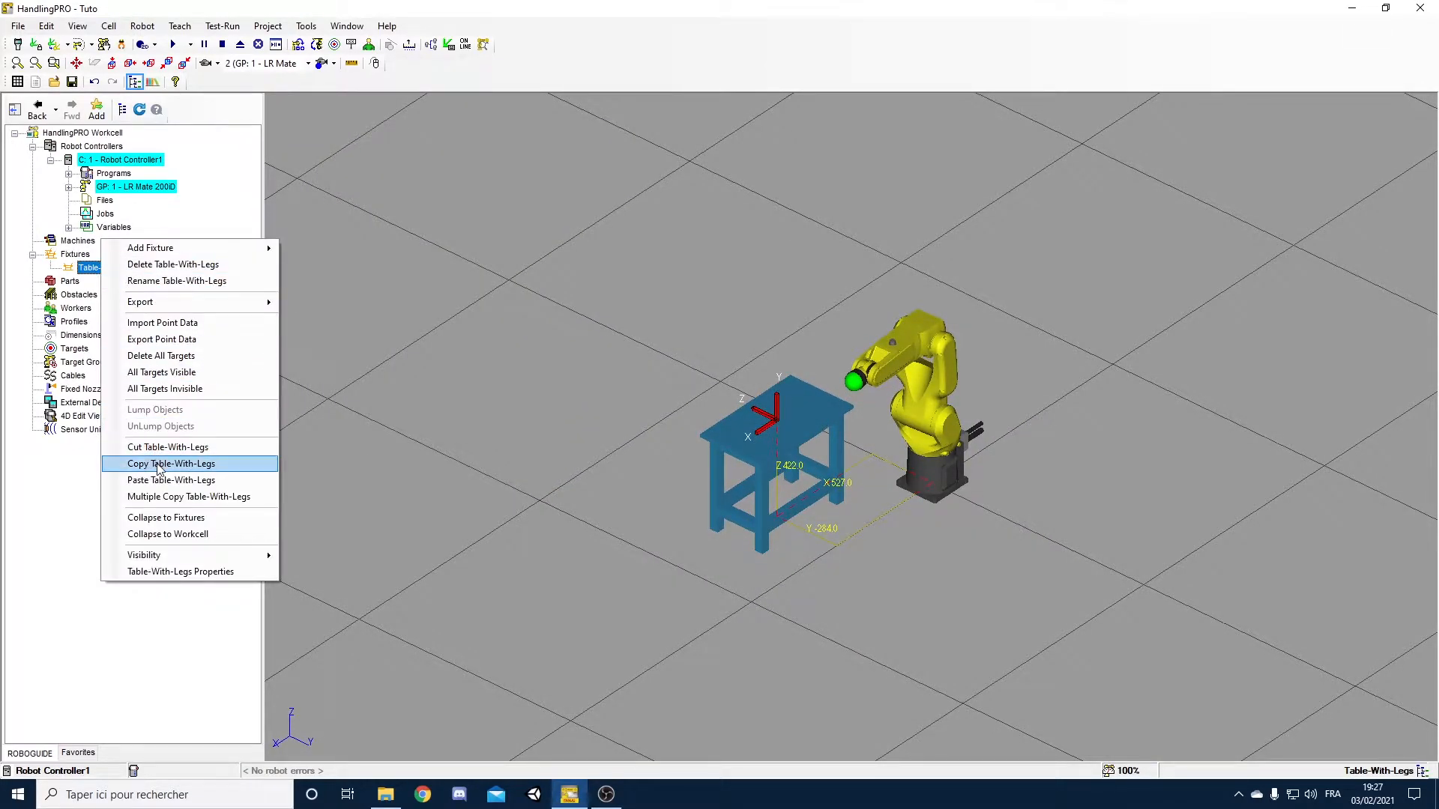
left_click(158, 465)
right_click(73, 256)
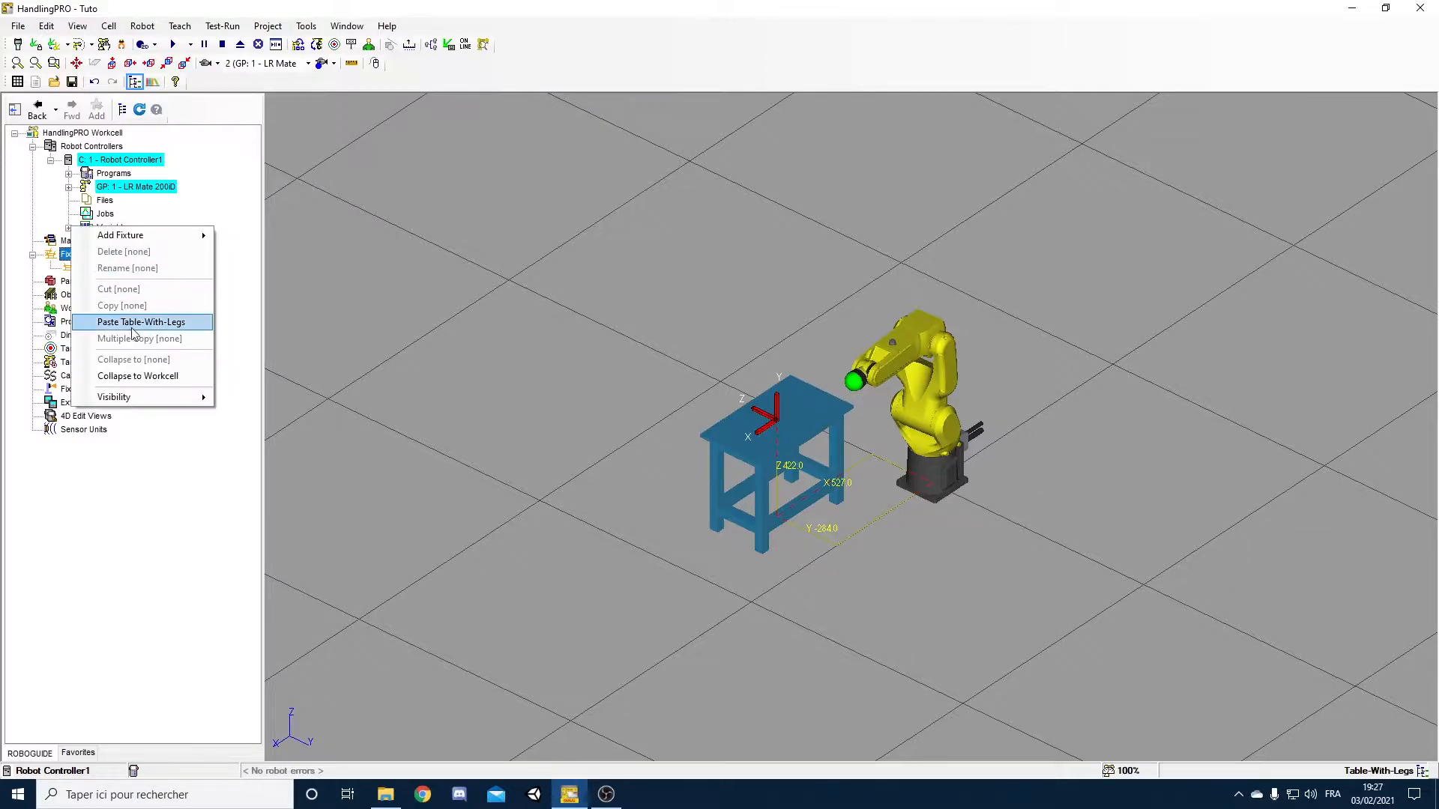
left_click(134, 323)
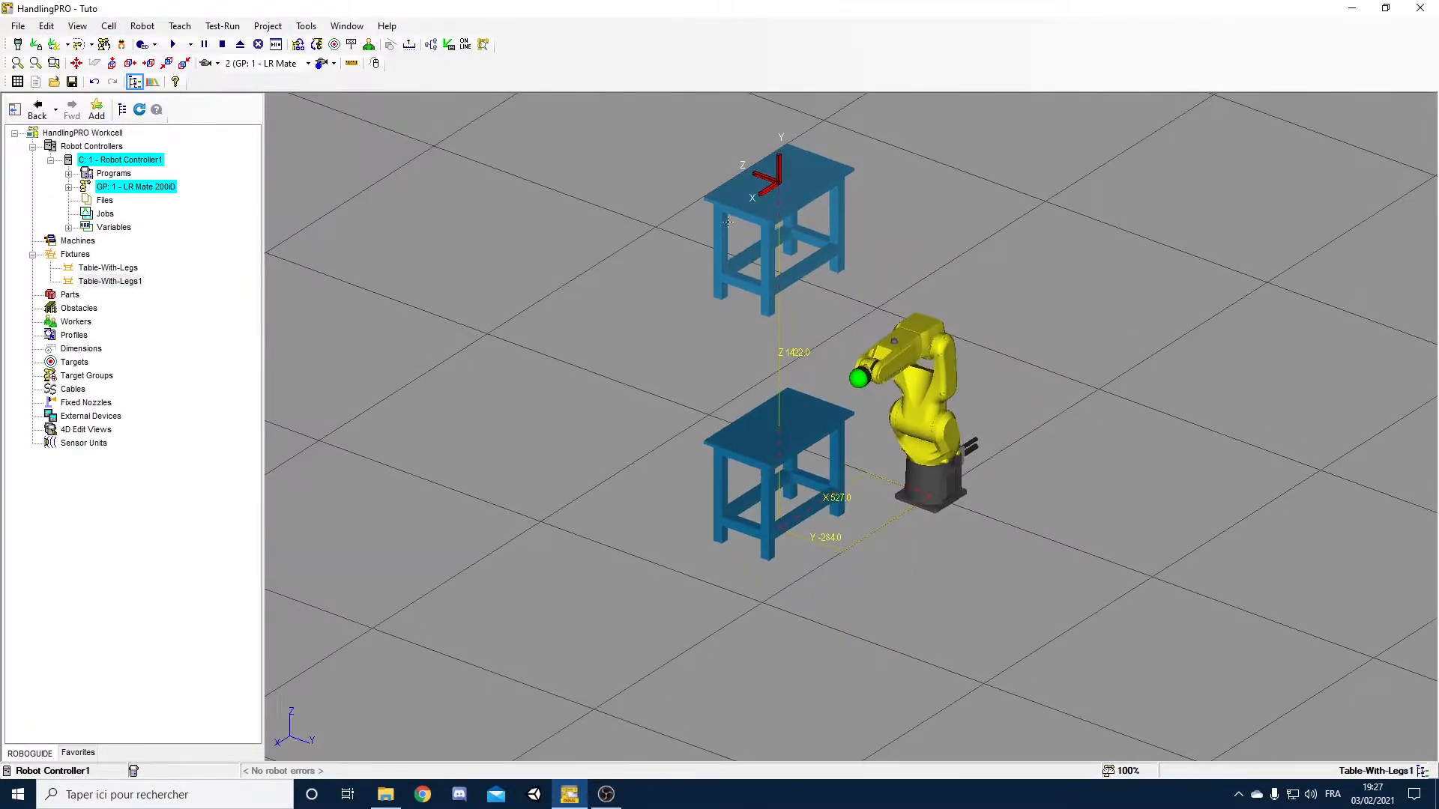
Unlock the copied table's location and place it beside the first table at about X 527, Y 275 and Z 417 mm
double_click(125, 283)
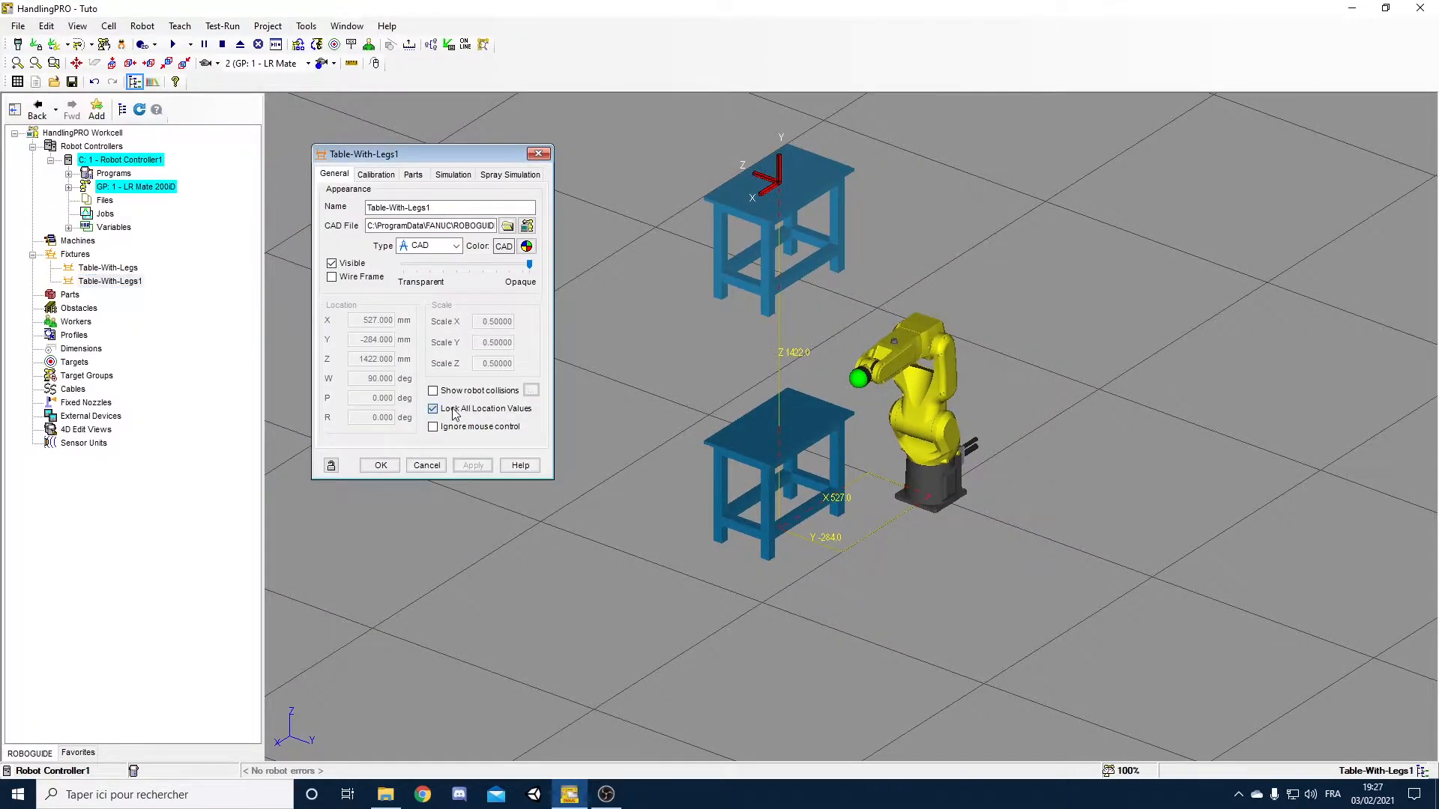
left_click(453, 414)
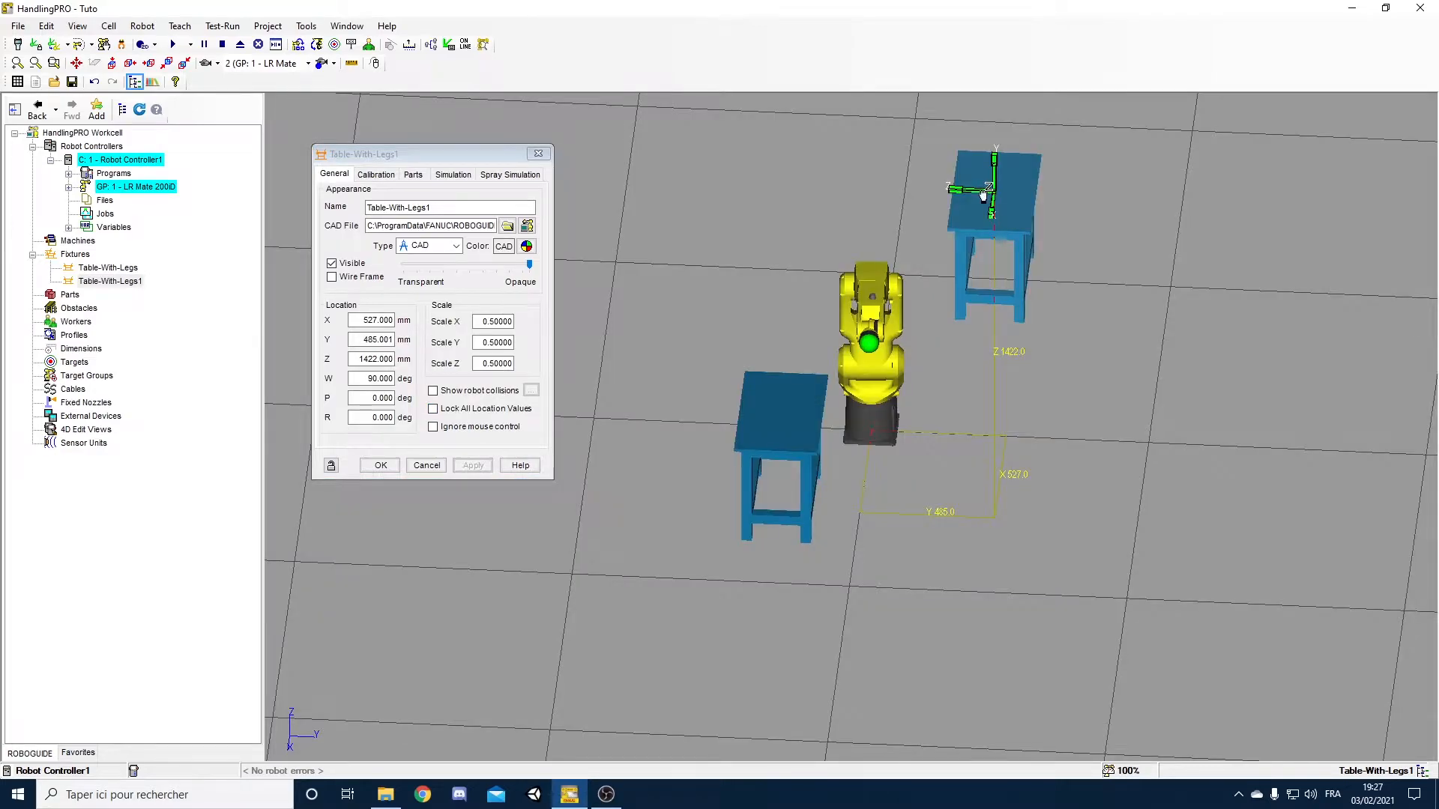
left_click_drag(983, 196, 949, 195)
right_click_drag(1067, 197, 967, 181)
left_click_drag(933, 225, 978, 461)
right_click_drag(978, 461, 1026, 492)
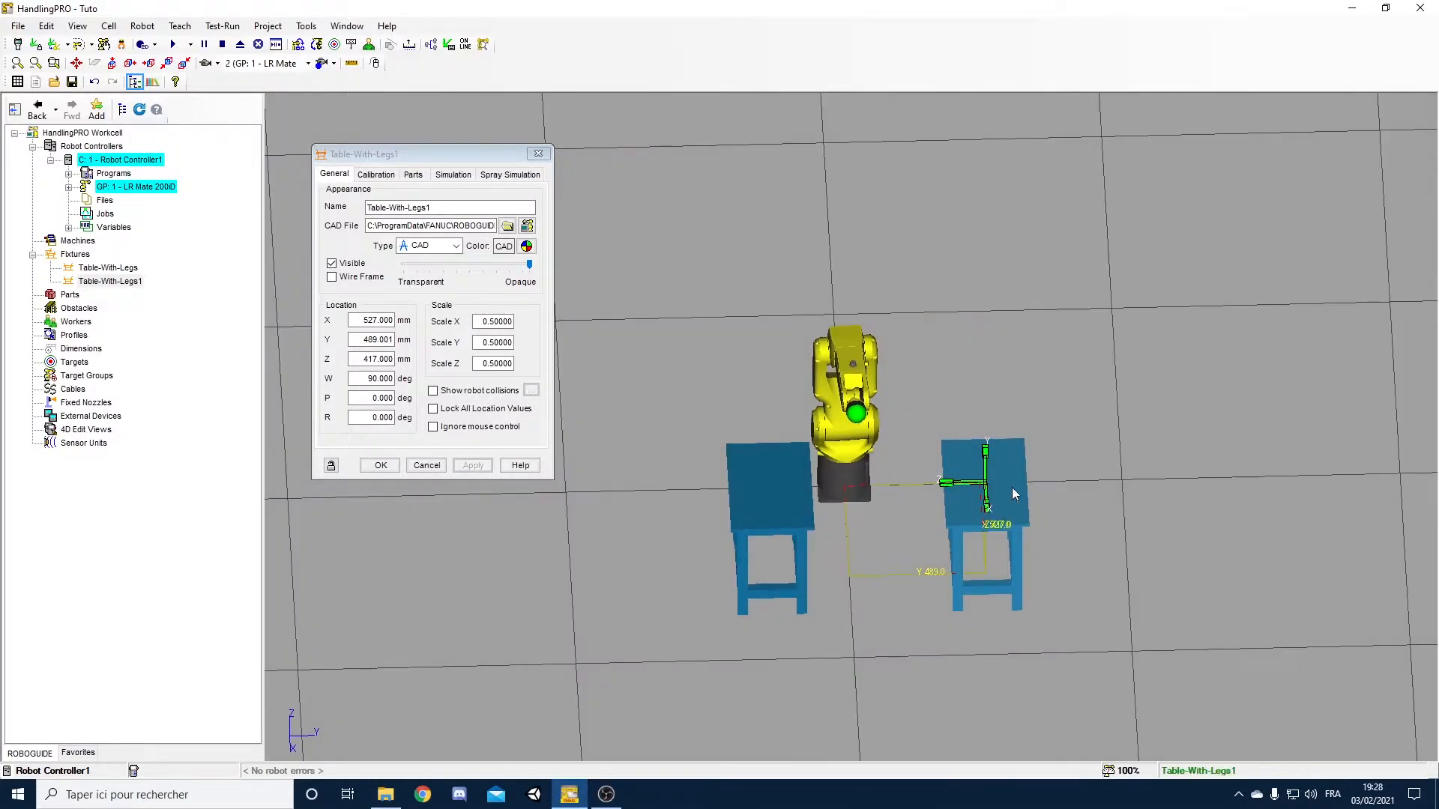
left_click_drag(973, 491, 926, 483)
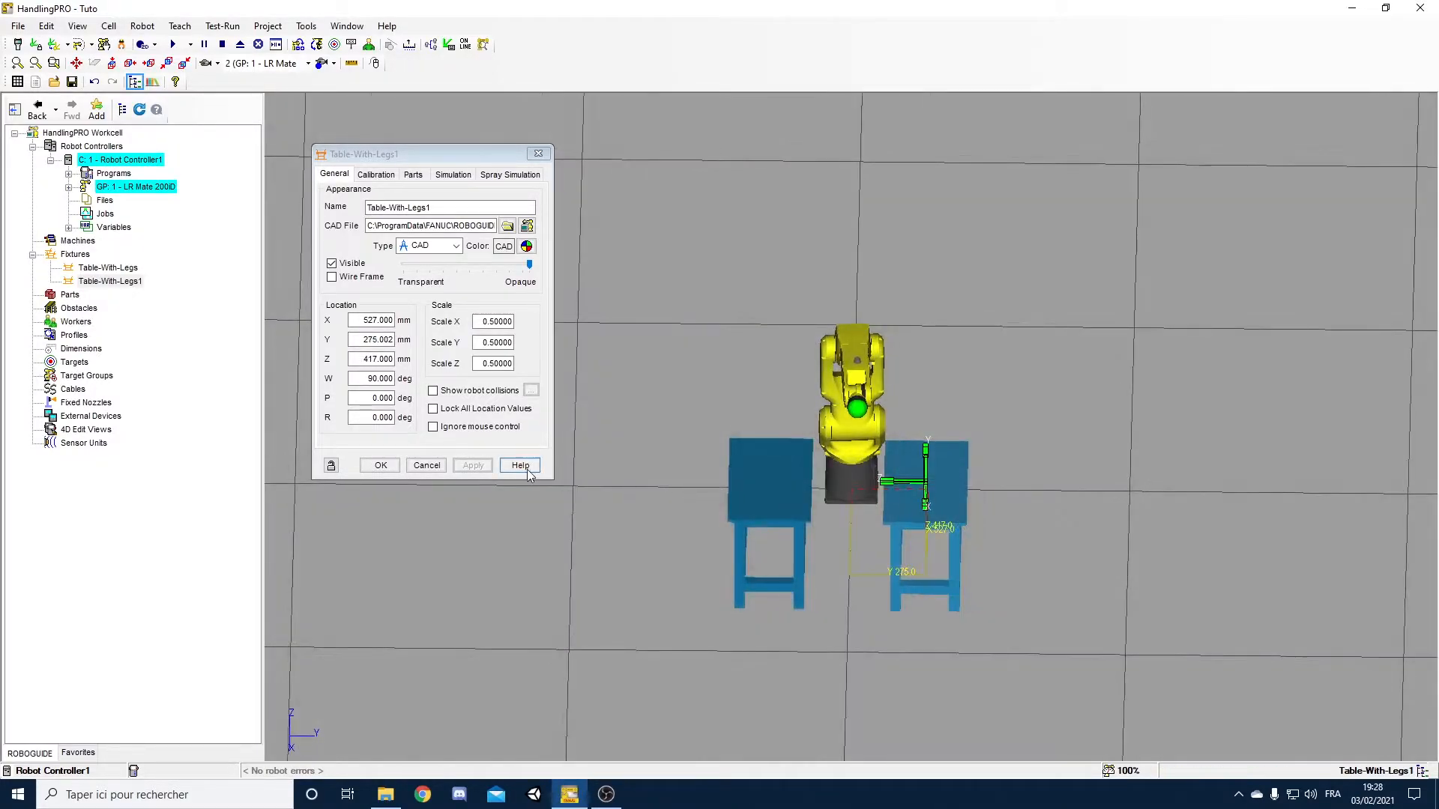
right_click_drag(837, 520, 589, 448)
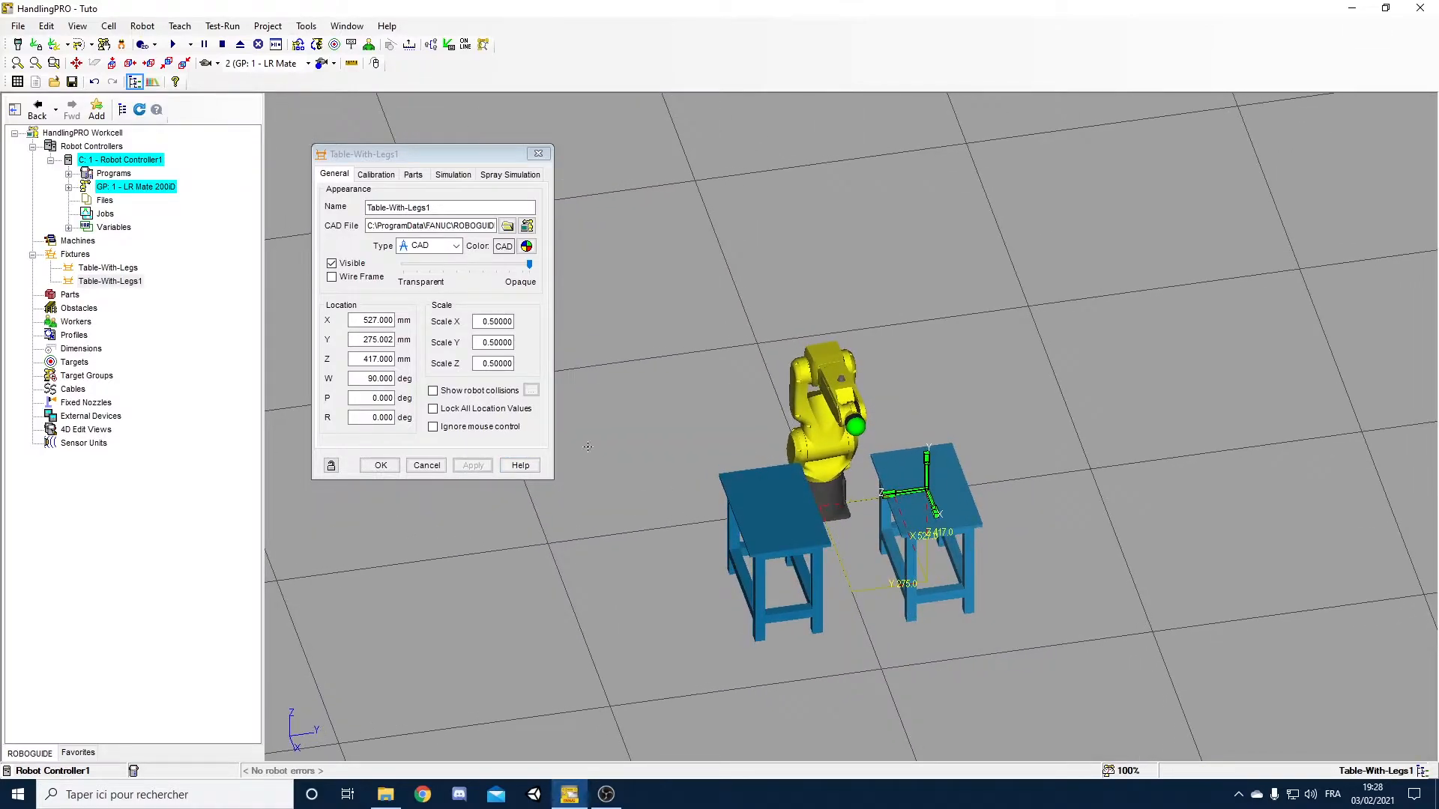
left_click(388, 471)
Show the robot's work envelope and check how both tables lie within its reach
right_click_drag(906, 466, 963, 357)
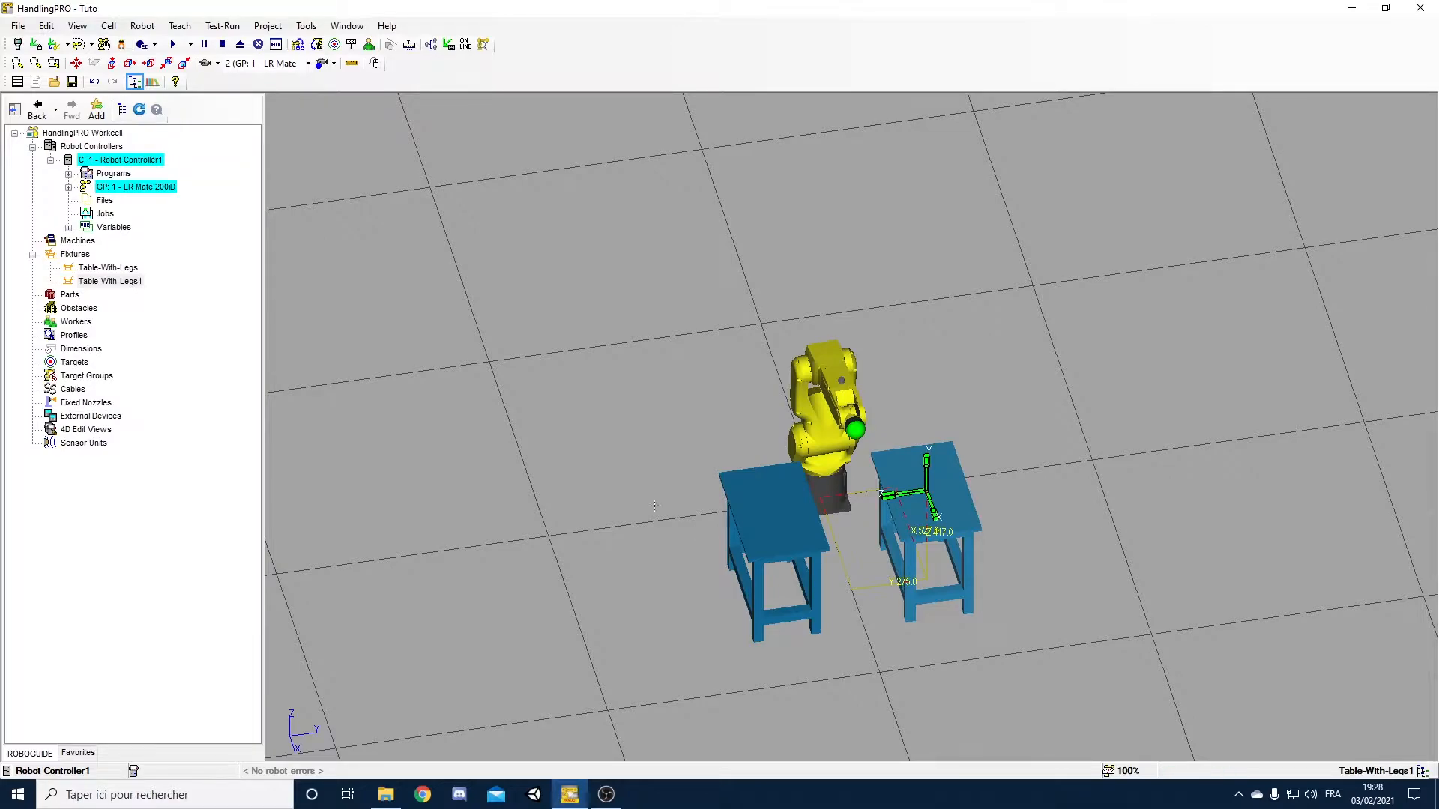
left_click(78, 45)
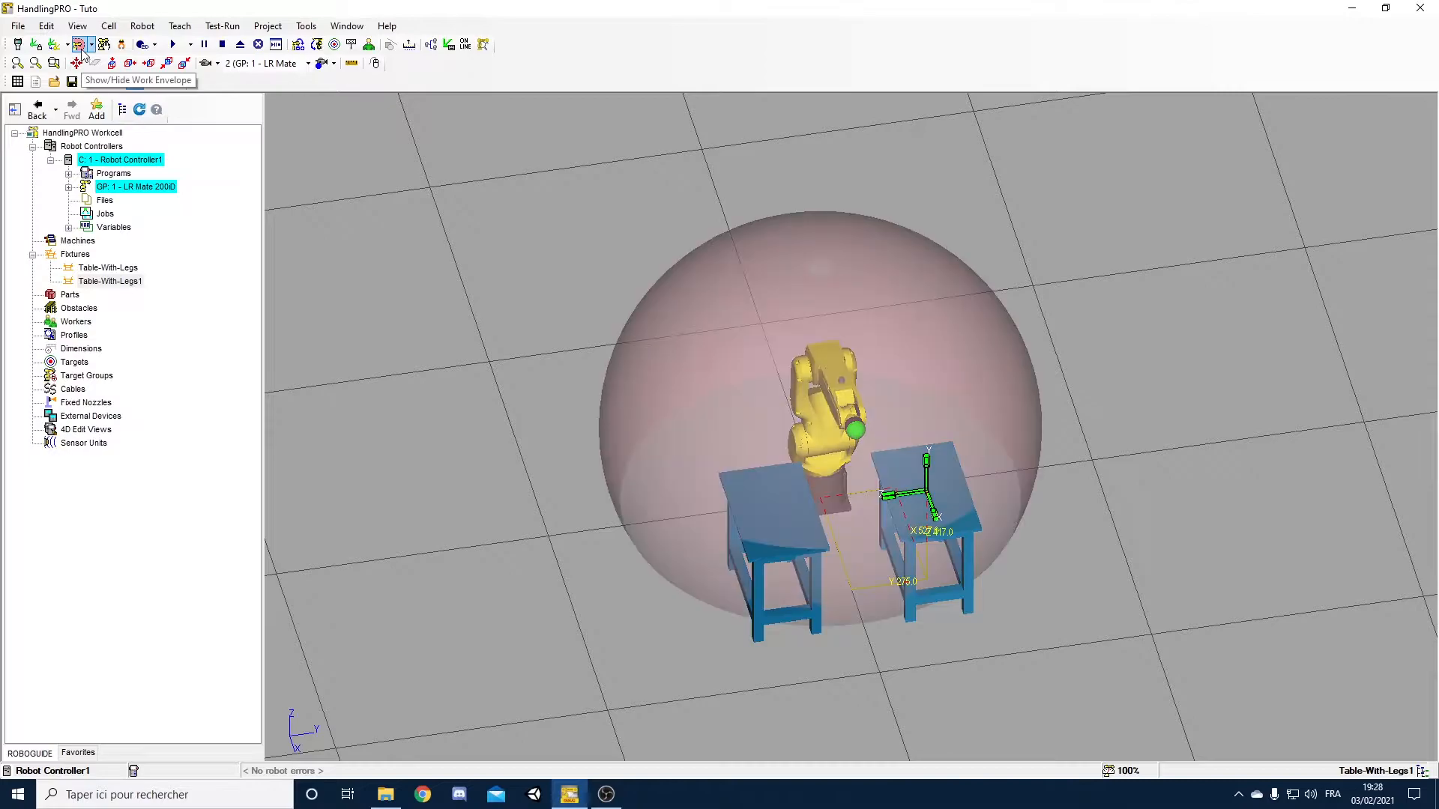
right_click_drag(862, 389, 607, 456)
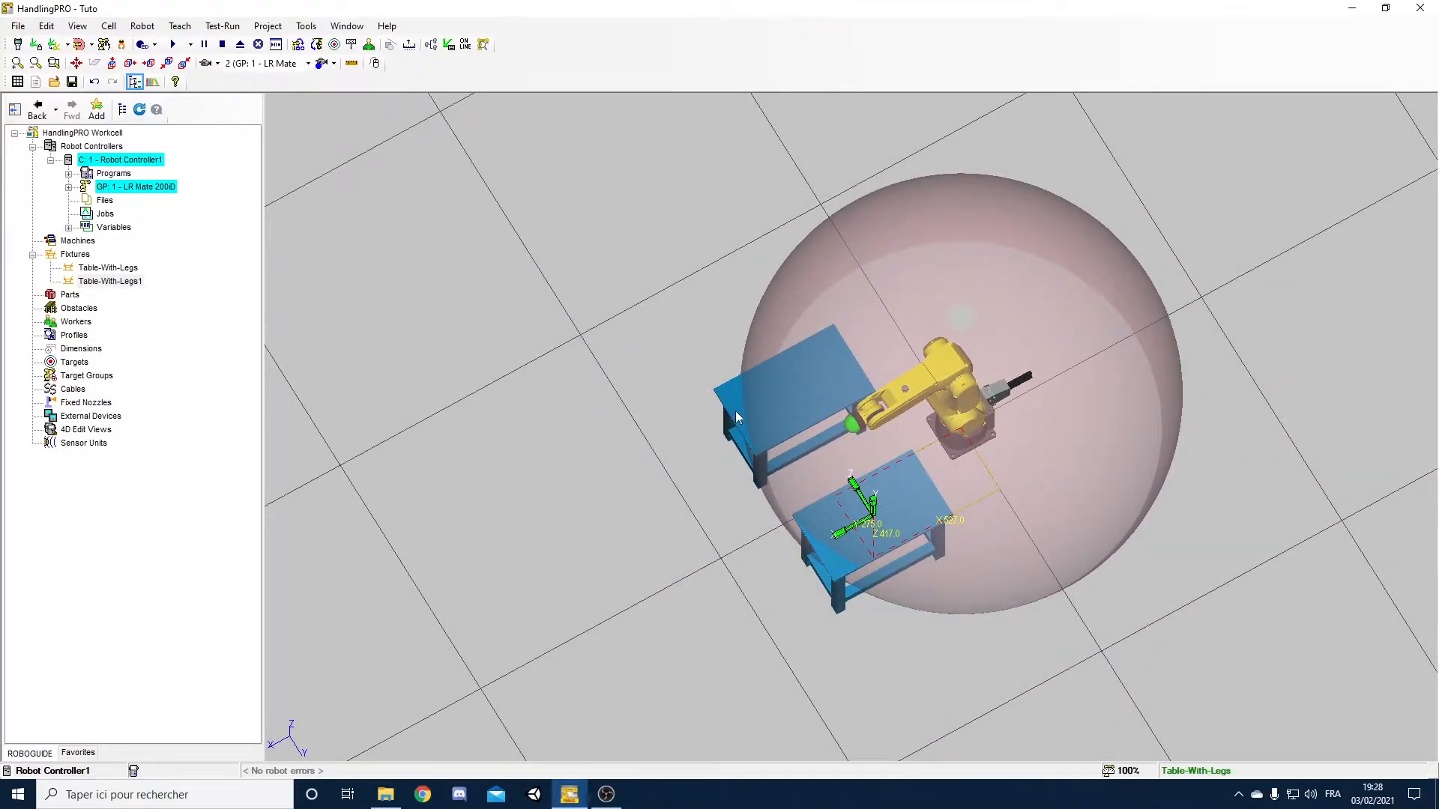
Raise the LR Mate robot's base to about Z 157 mm above the floor
right_click_drag(812, 455, 782, 382)
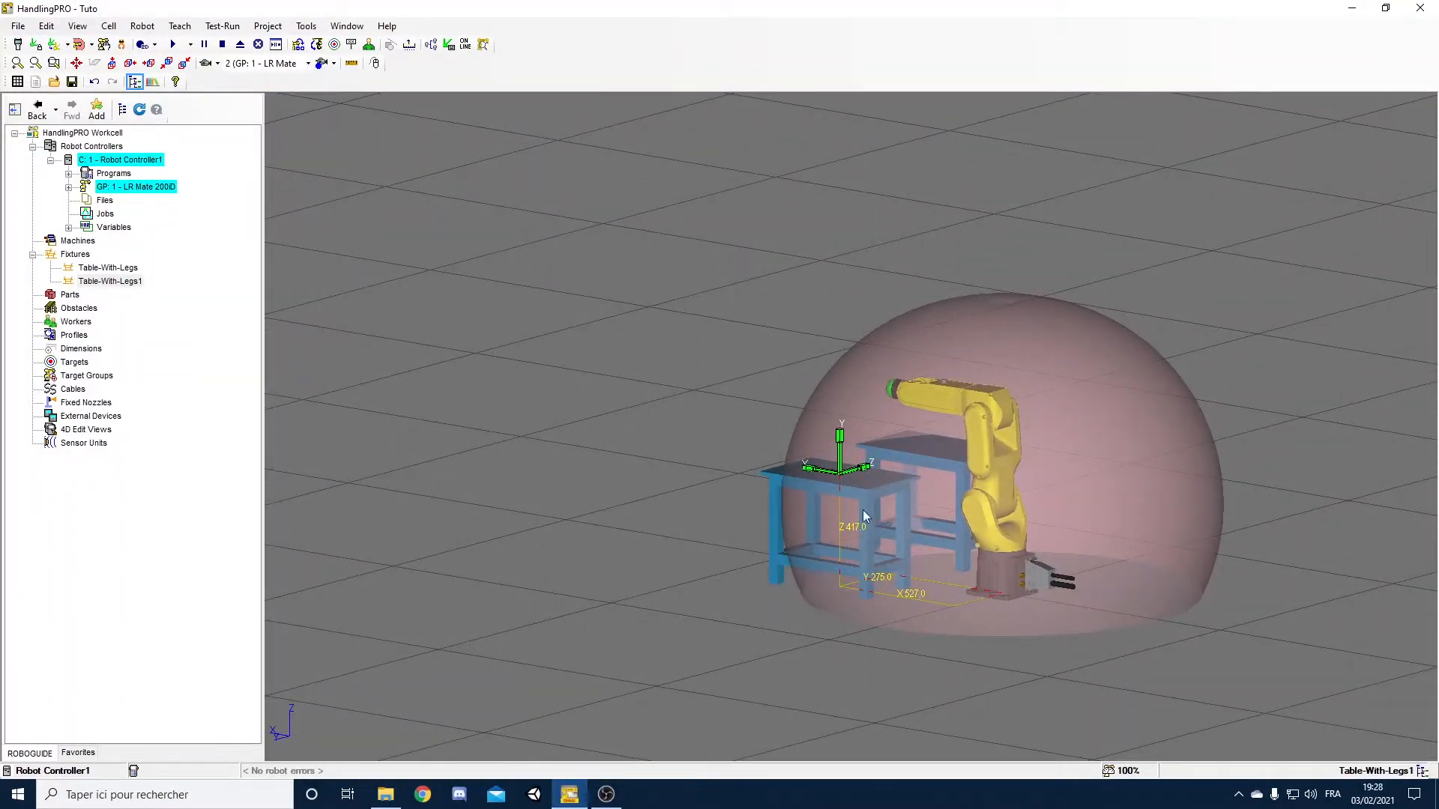
left_click(998, 573)
left_click_drag(1003, 585, 1002, 546)
right_click_drag(908, 484, 670, 531)
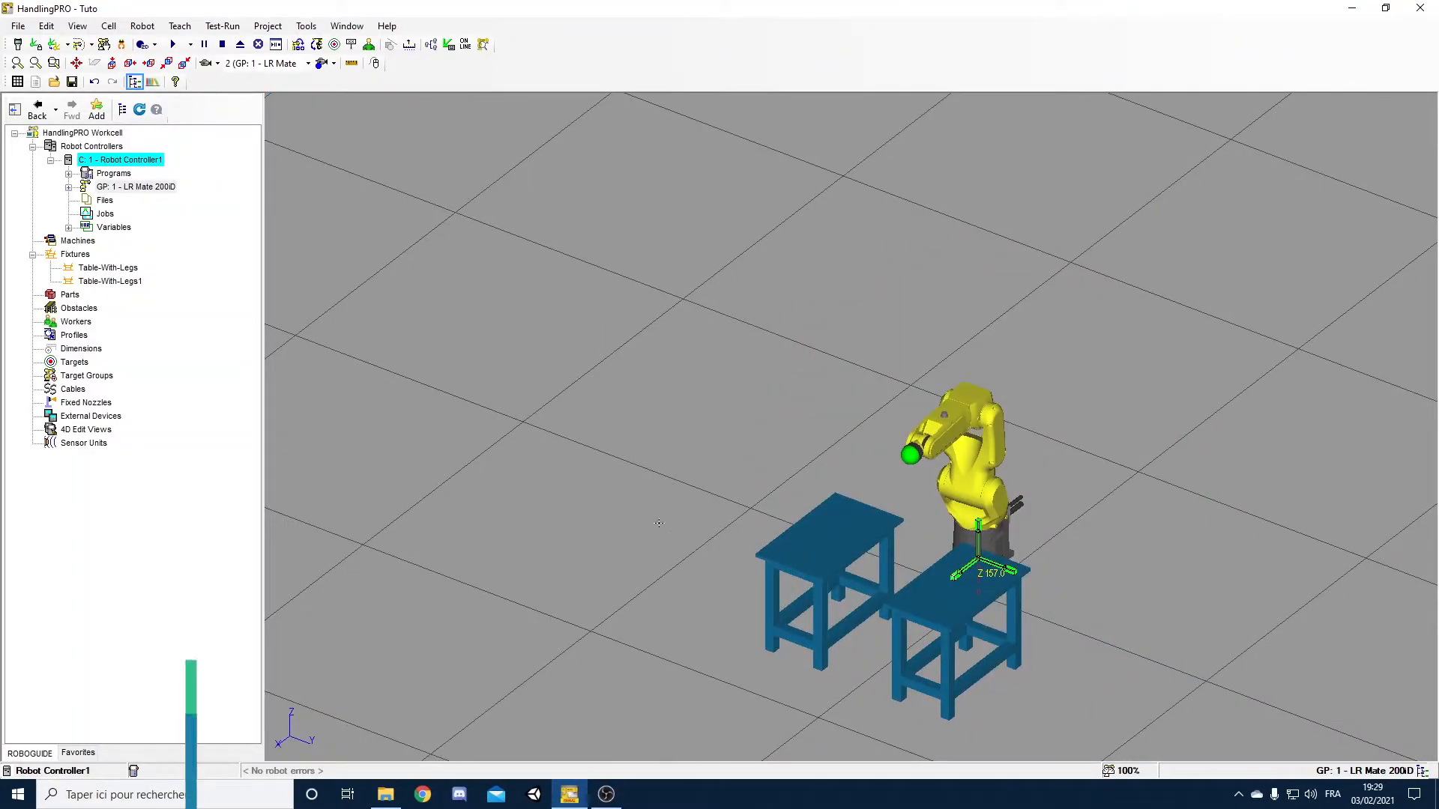
left_click(136, 186)
Add a box part to the workcell and set its X, Y and Z sizes to 75 mm
right_click(66, 296)
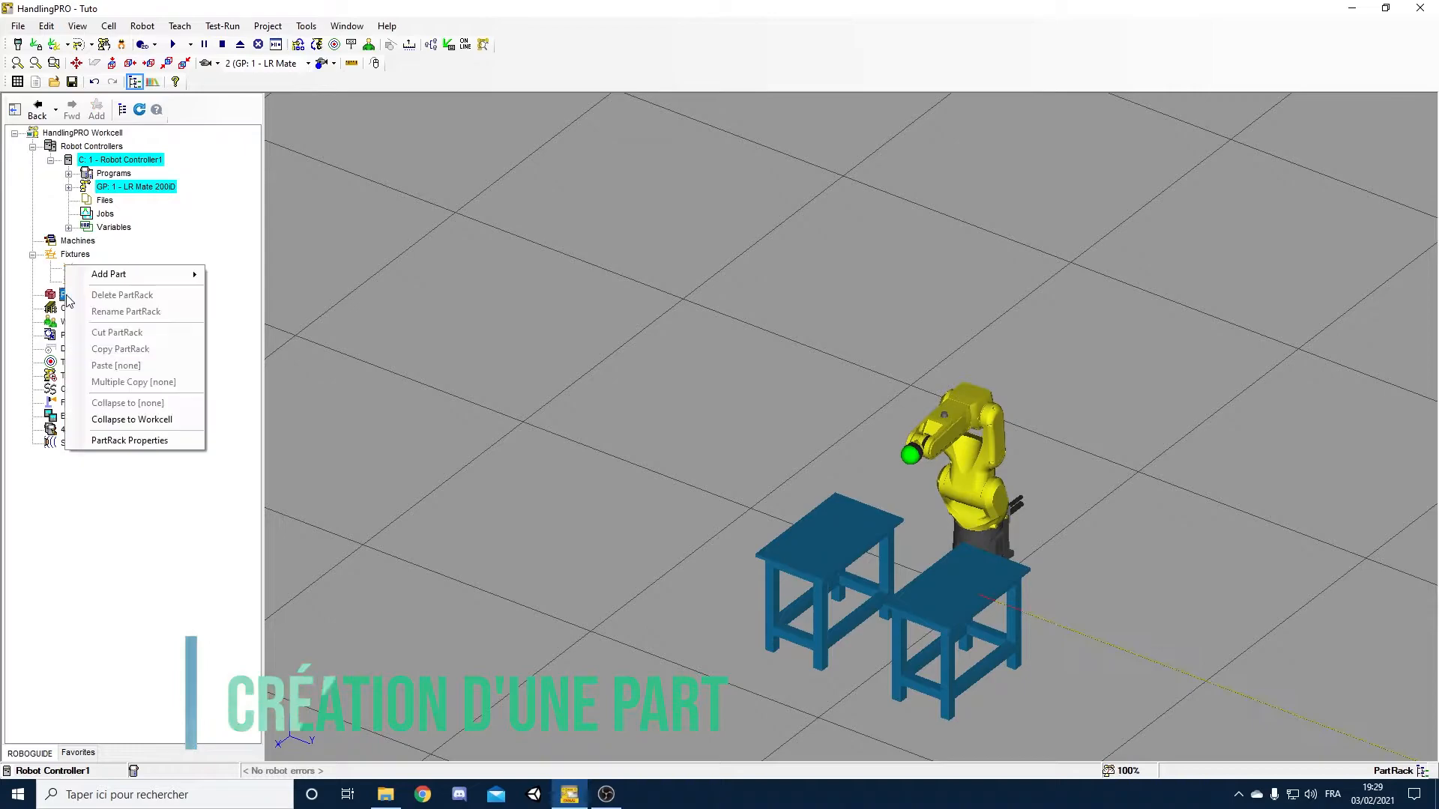
mouse_move(146, 273)
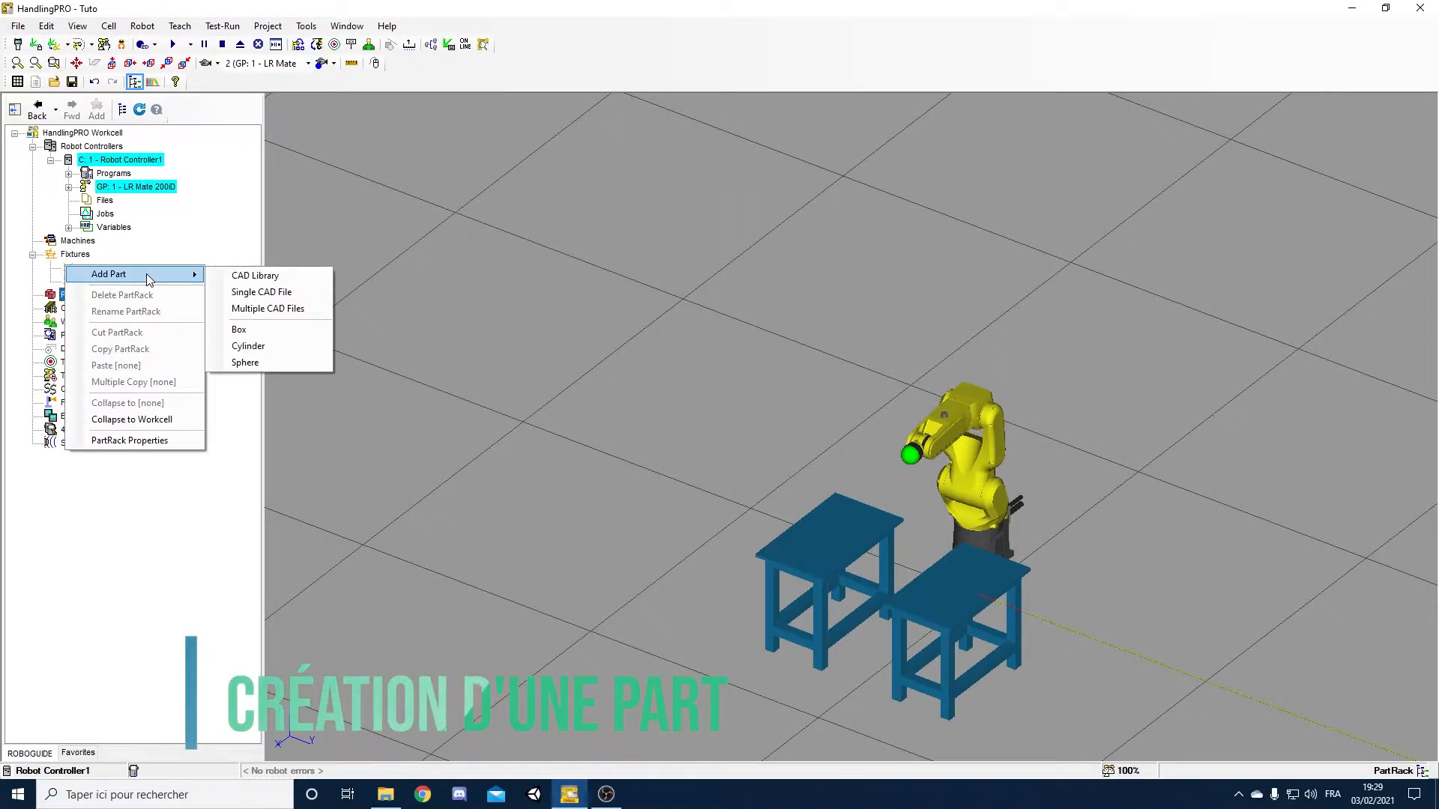
left_click(288, 336)
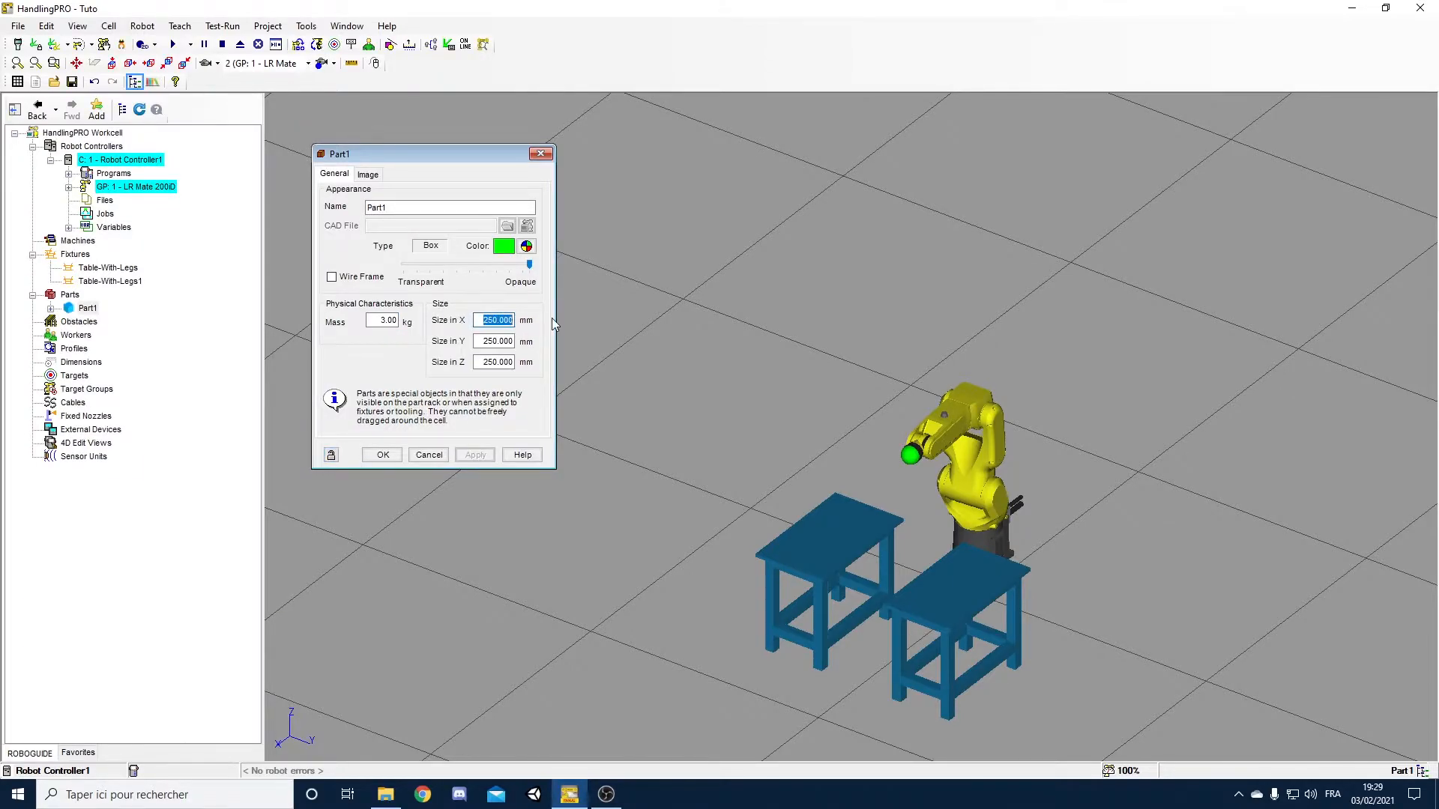
type("75")
Change the colour of Part1 to orange and accept its properties
left_click(528, 247)
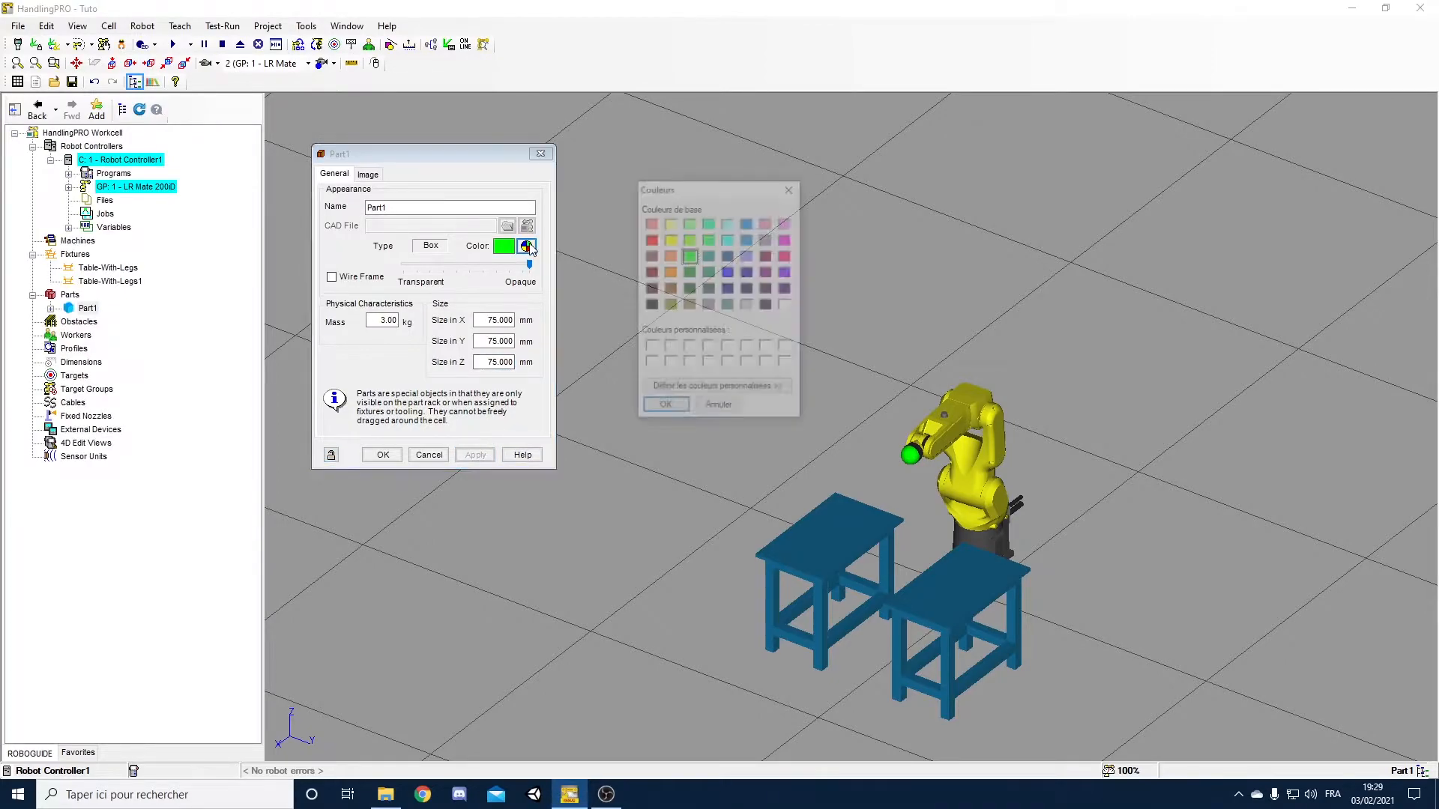
left_click(672, 273)
left_click(664, 409)
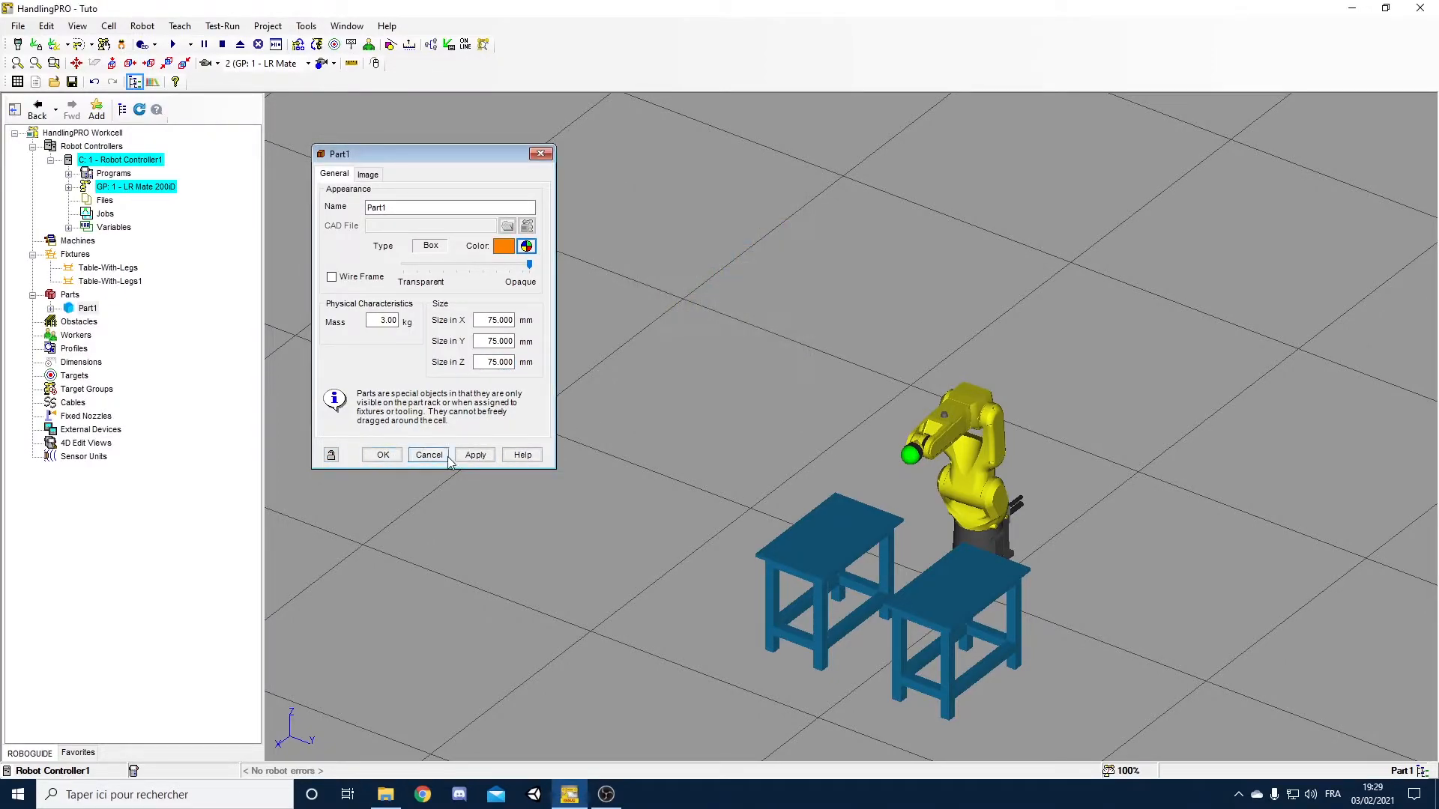
left_click(389, 455)
Locate the part rack away from the robot and examine the orange box placed on it
scroll(810, 536, "down", 3)
middle_click_drag(974, 562, 776, 500)
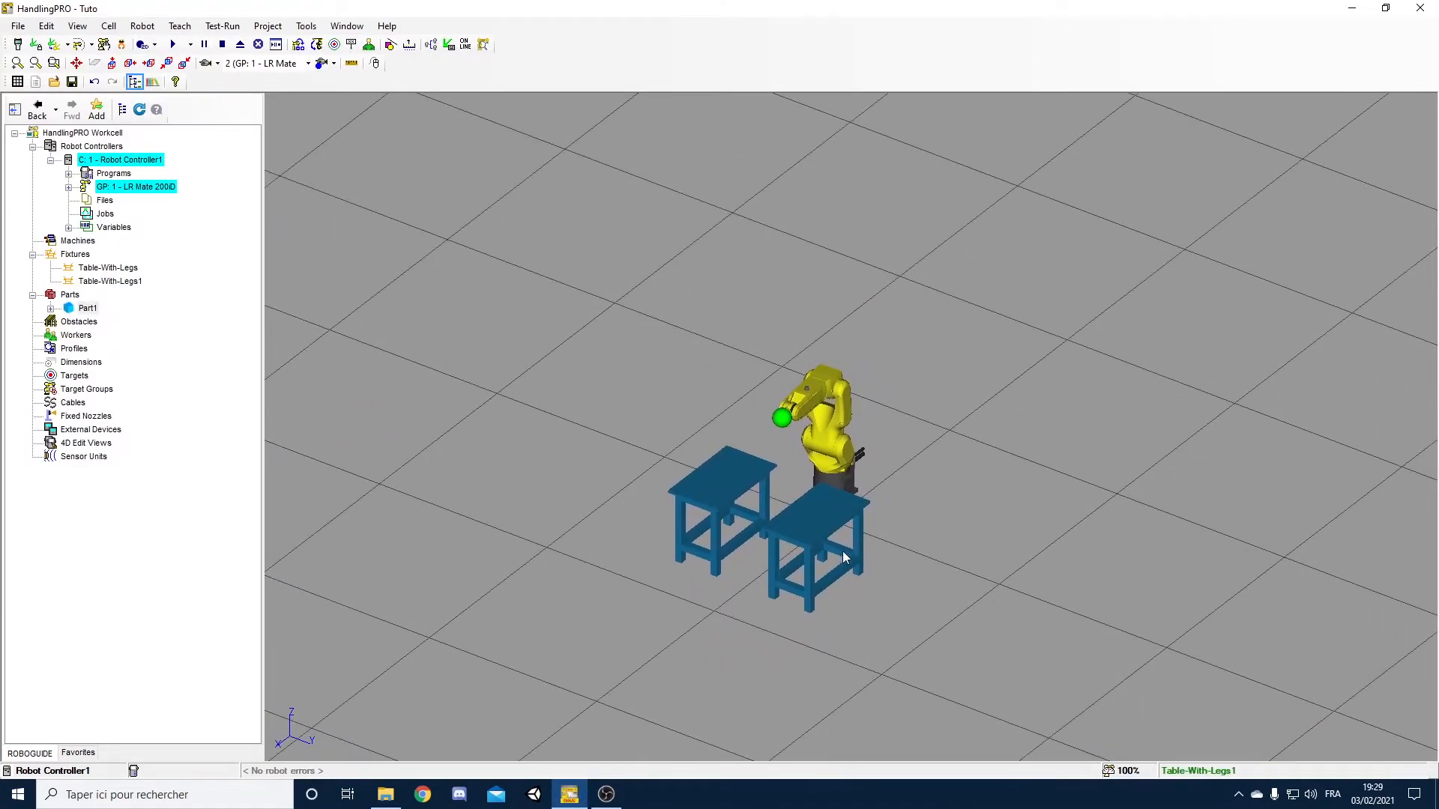
scroll(831, 551, "down", 5)
middle_click_drag(1166, 659, 829, 514)
scroll(832, 519, "up", 8)
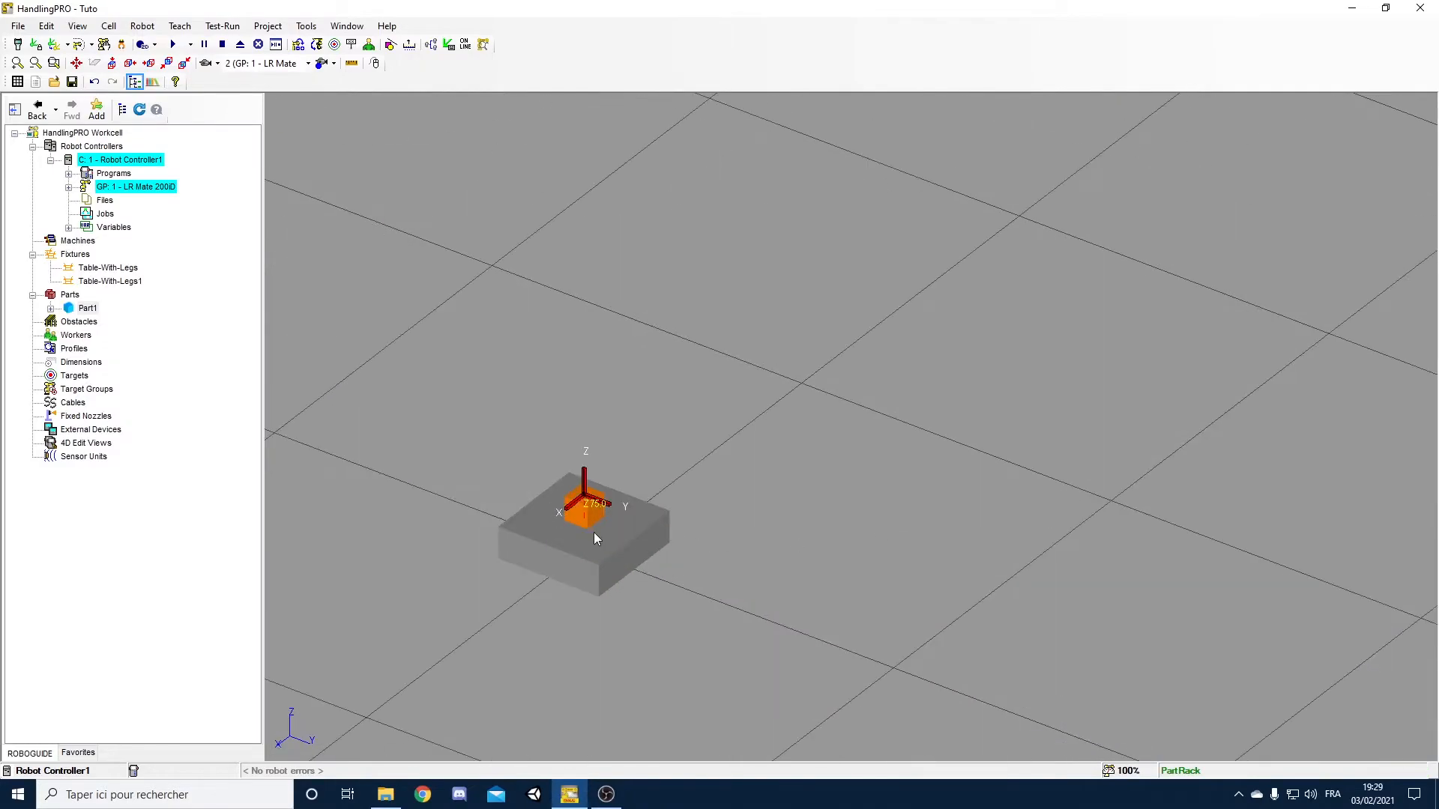
middle_click_drag(601, 534, 751, 517)
left_click(745, 542)
scroll(787, 527, "down", 2)
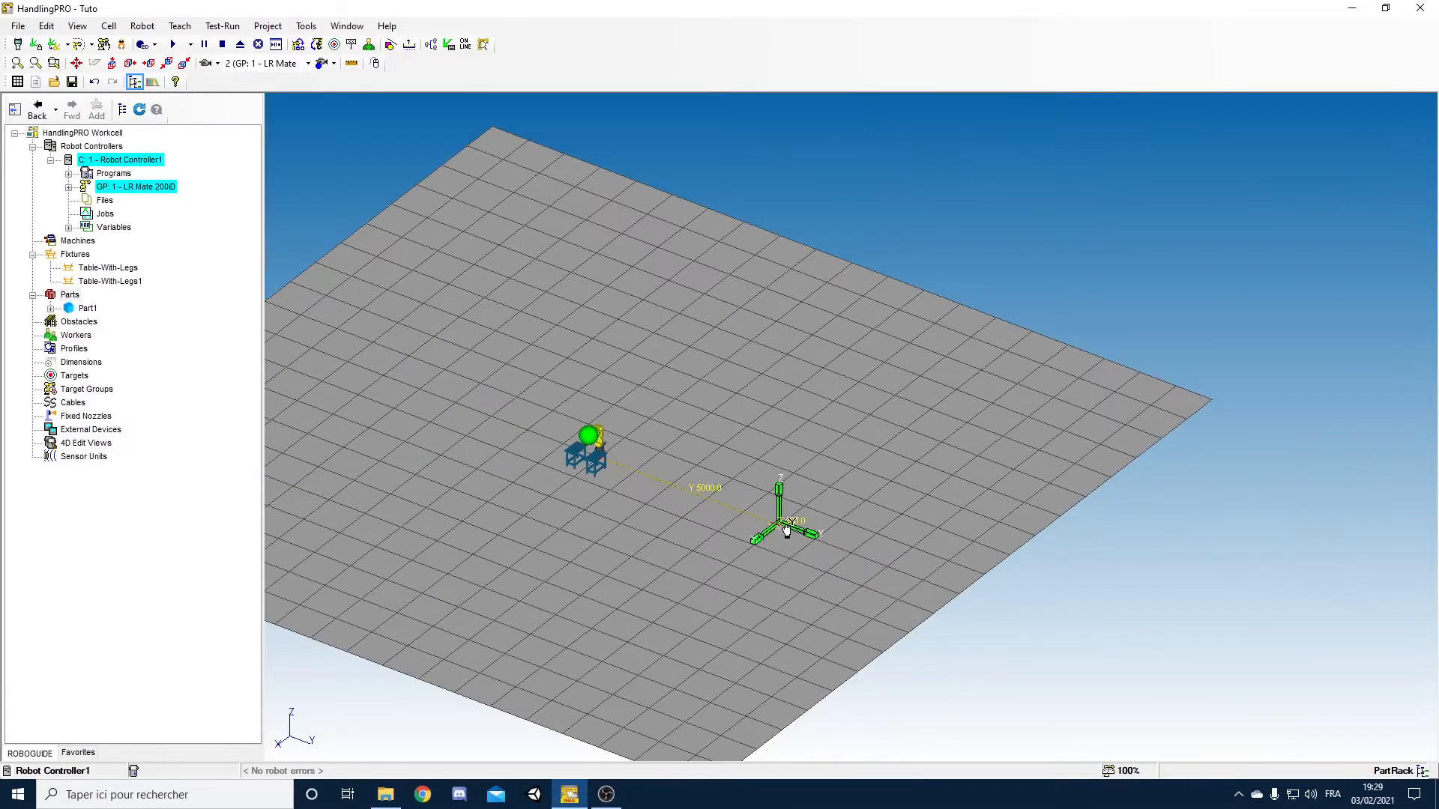
scroll(787, 527, "up", 5)
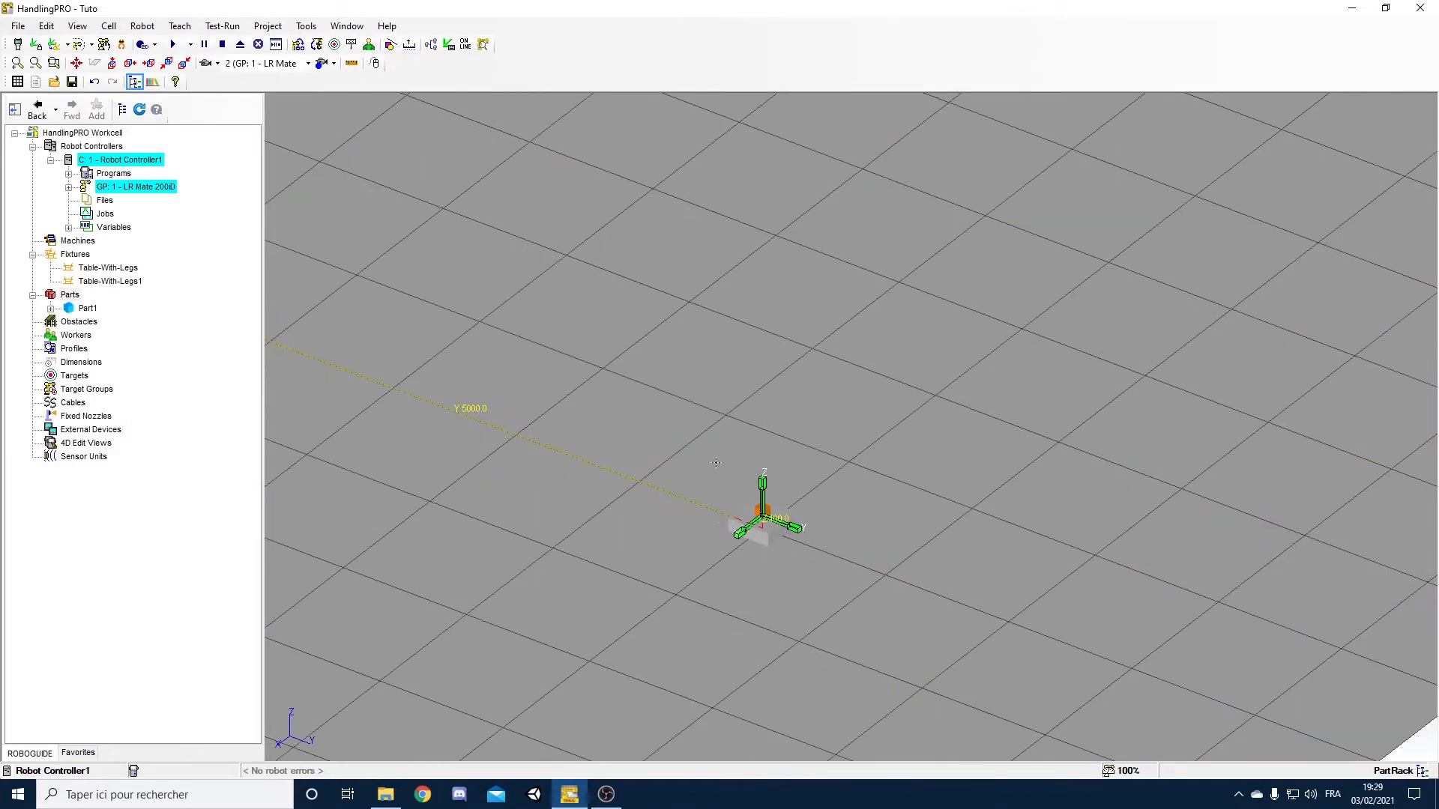
Open the properties of the Table-With-Legs fixture and assign Part1 to it
scroll(727, 451, "down", 4)
scroll(769, 518, "up", 4)
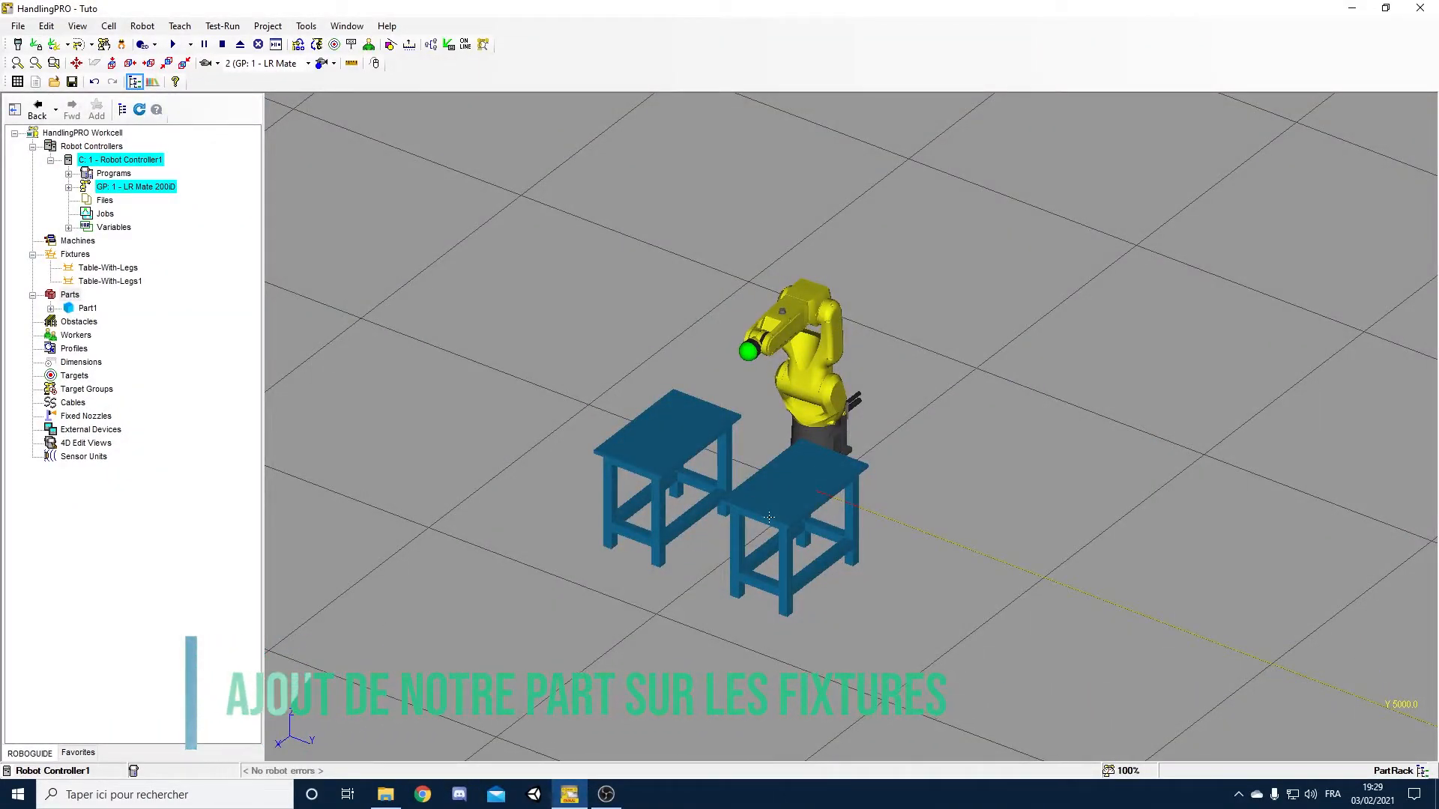
double_click(660, 466)
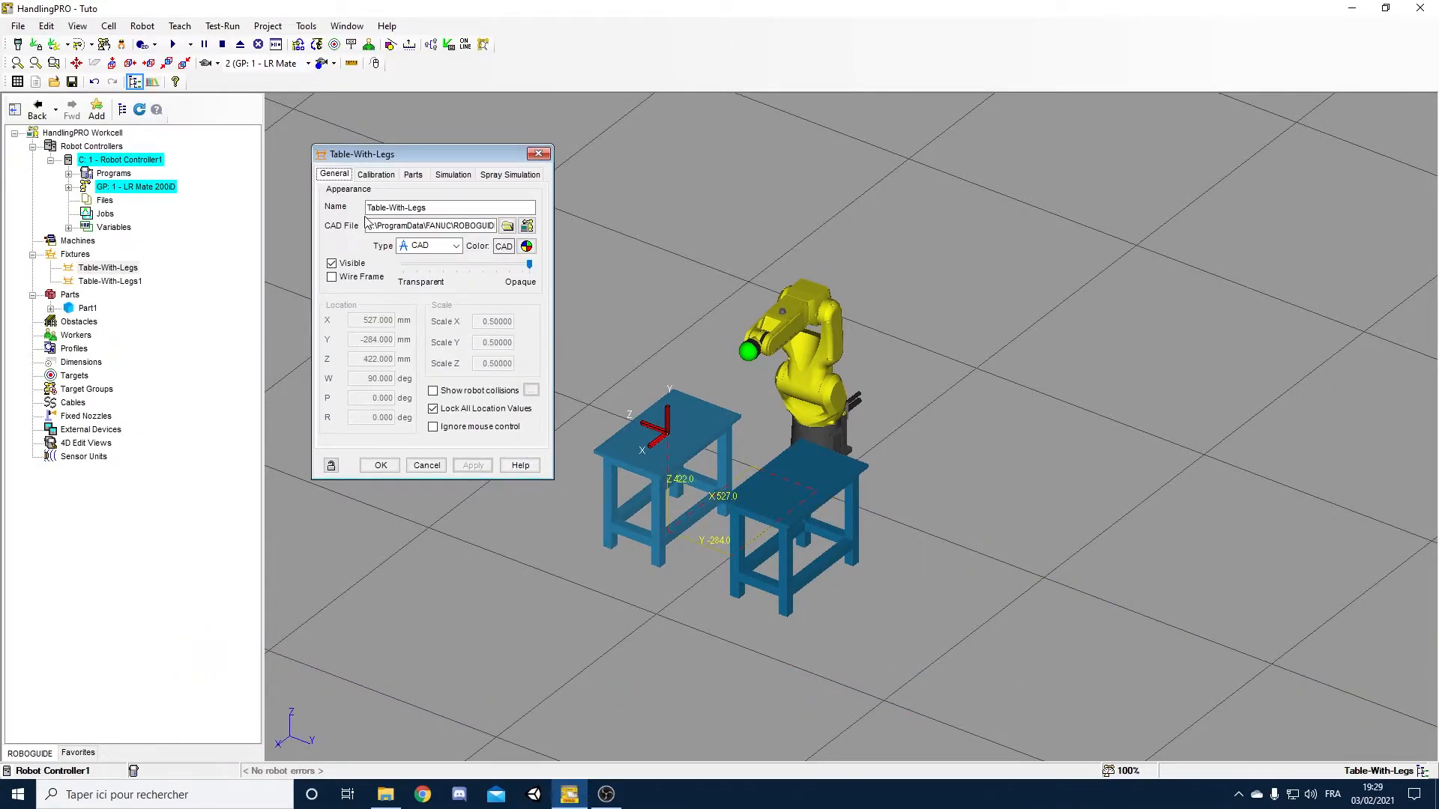
left_click(414, 176)
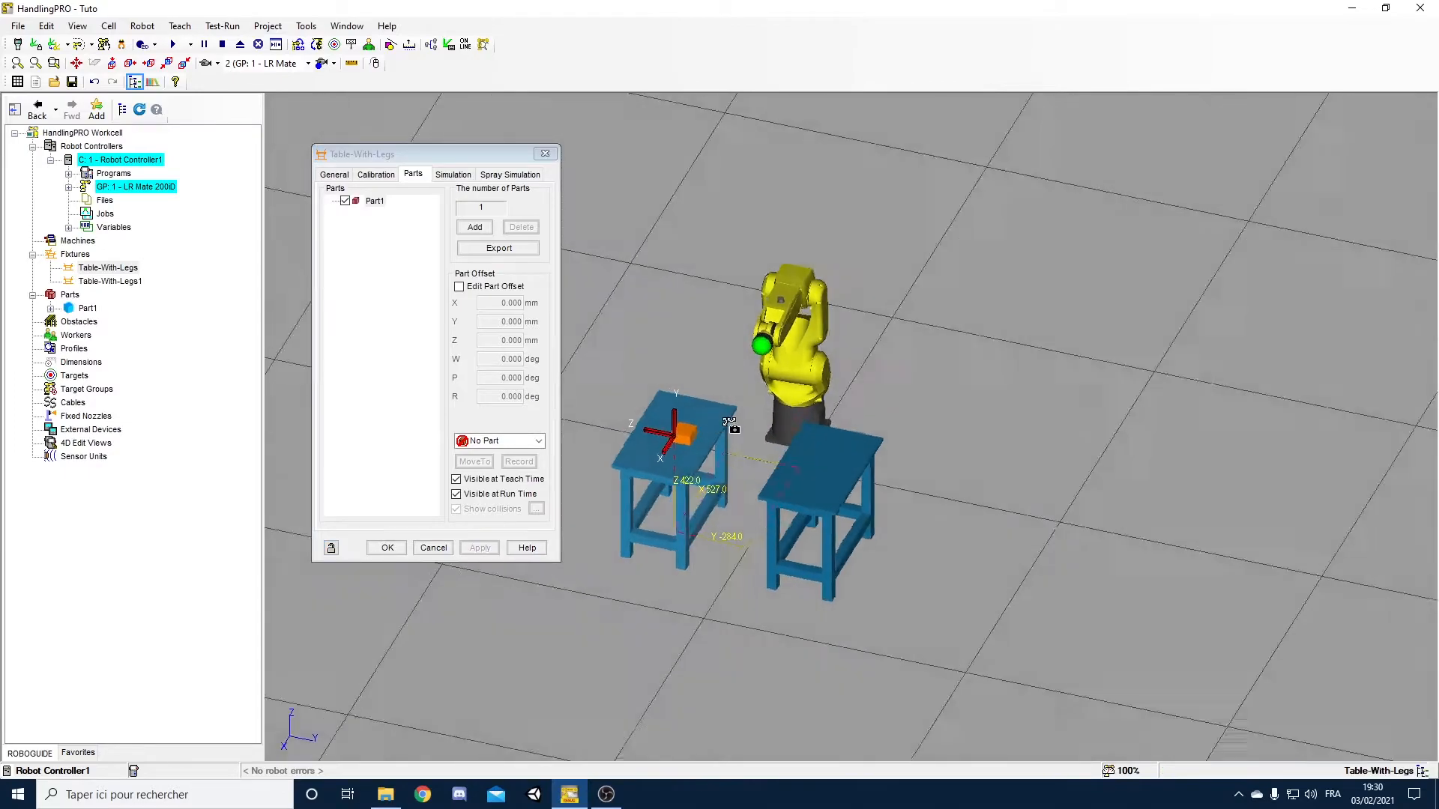
Edit the part offset on Table-With-Legs, raising the box to about Y 38 mm so it rests on the tabletop, and apply it
scroll(769, 426, "up", 5)
right_click_drag(770, 426, 568, 233)
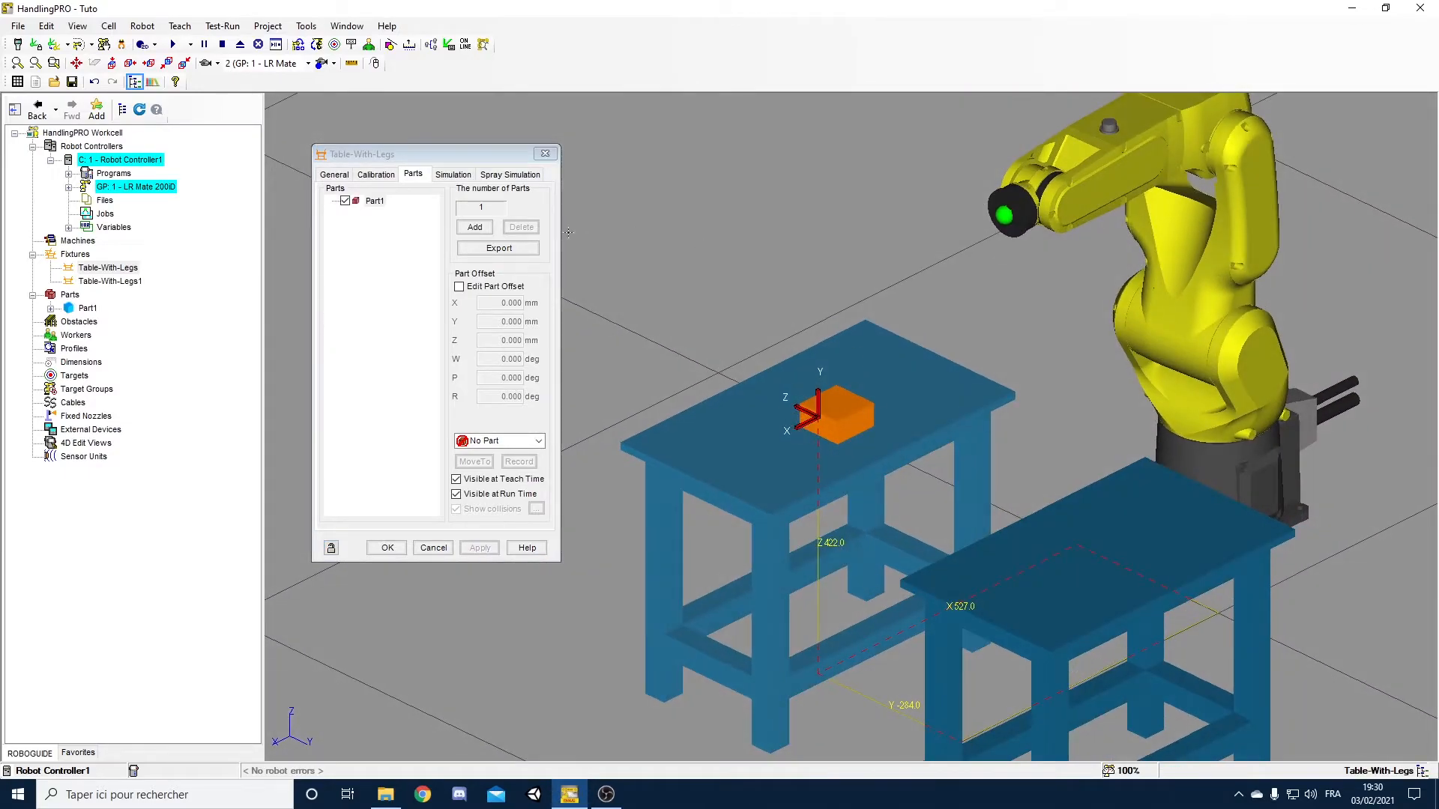
left_click(459, 288)
left_click_drag(817, 410, 822, 385)
right_click_drag(823, 385, 877, 398)
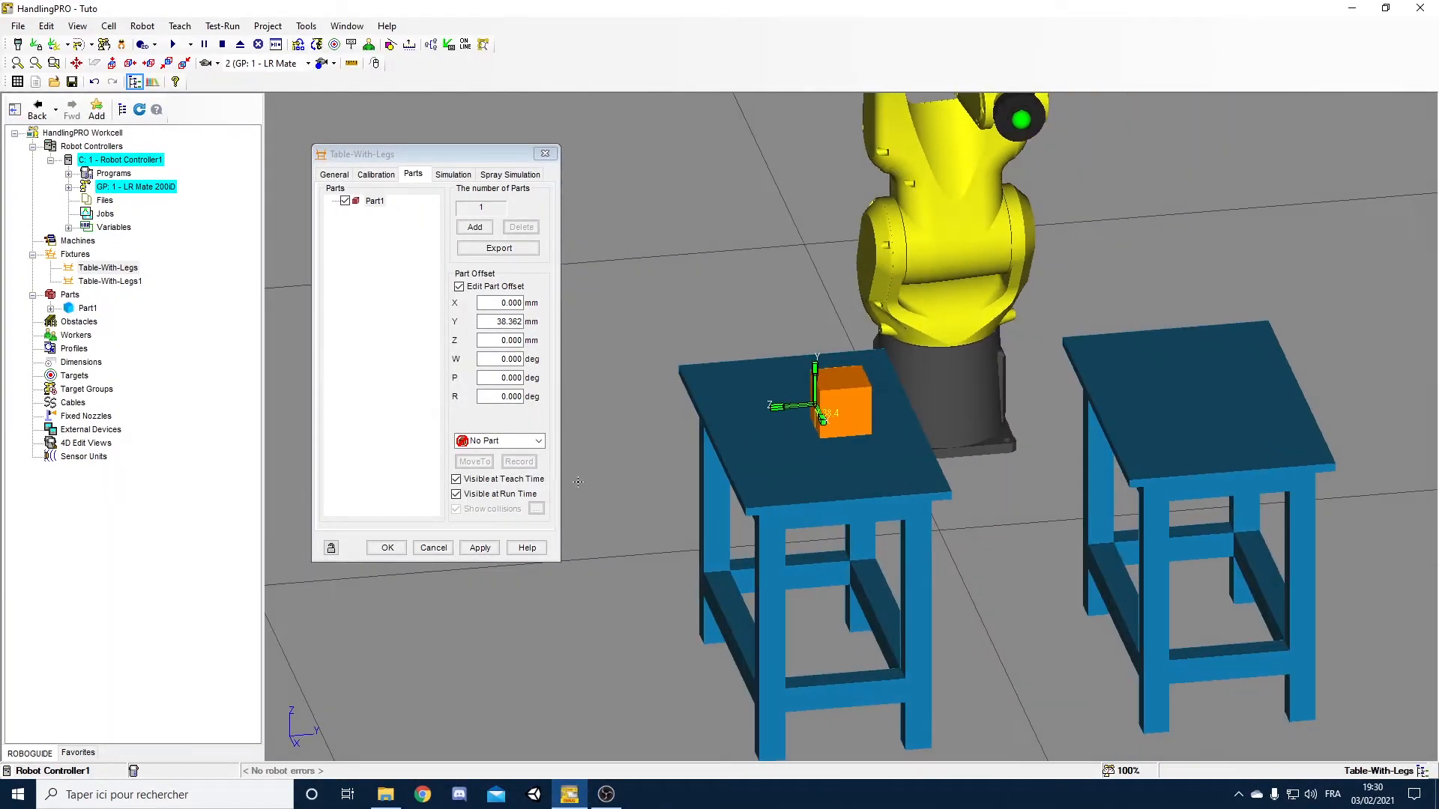
left_click(480, 548)
Select the second table, Table-With-Legs1, and assign Part1 to it
right_click_drag(817, 494, 955, 451)
left_click(955, 451)
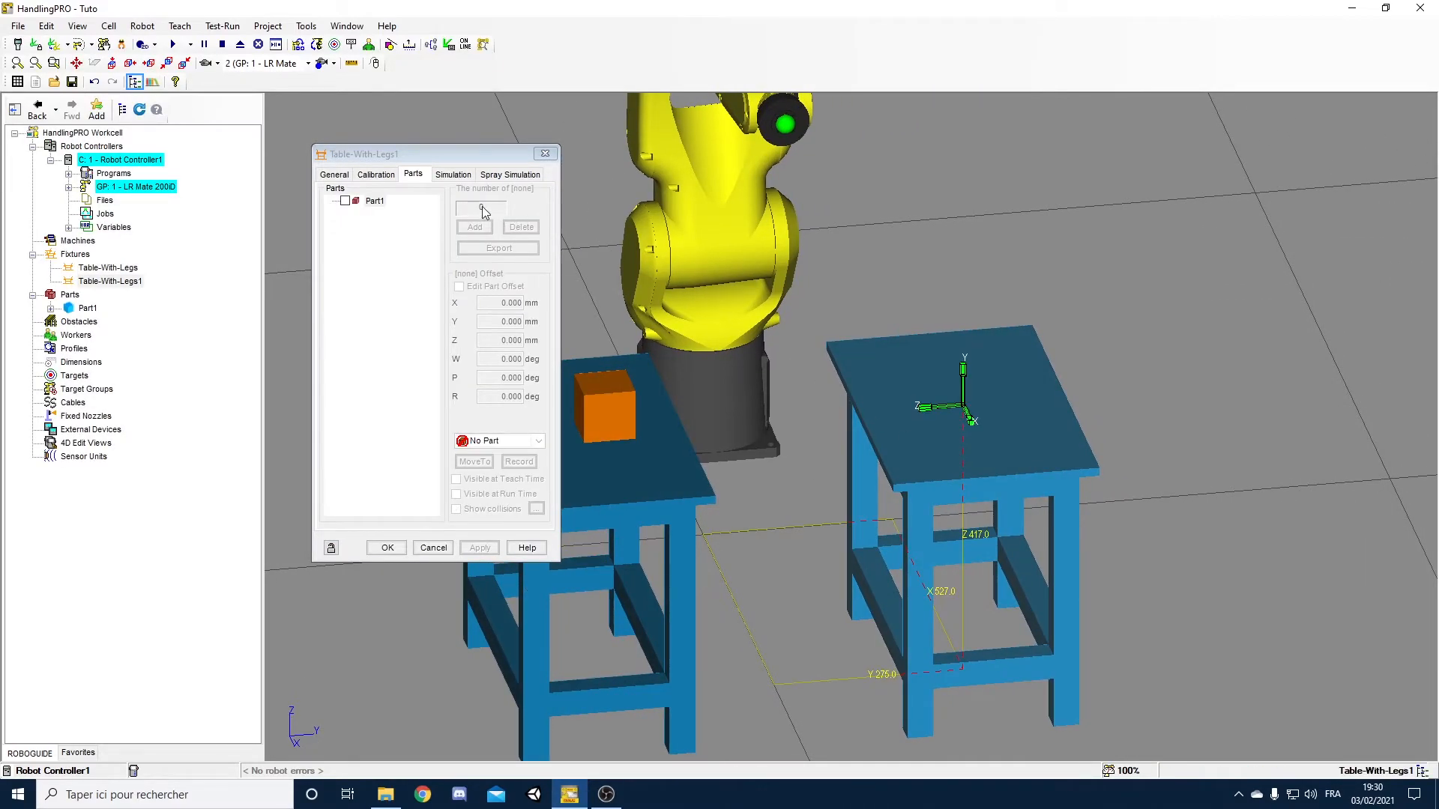
left_click(344, 202)
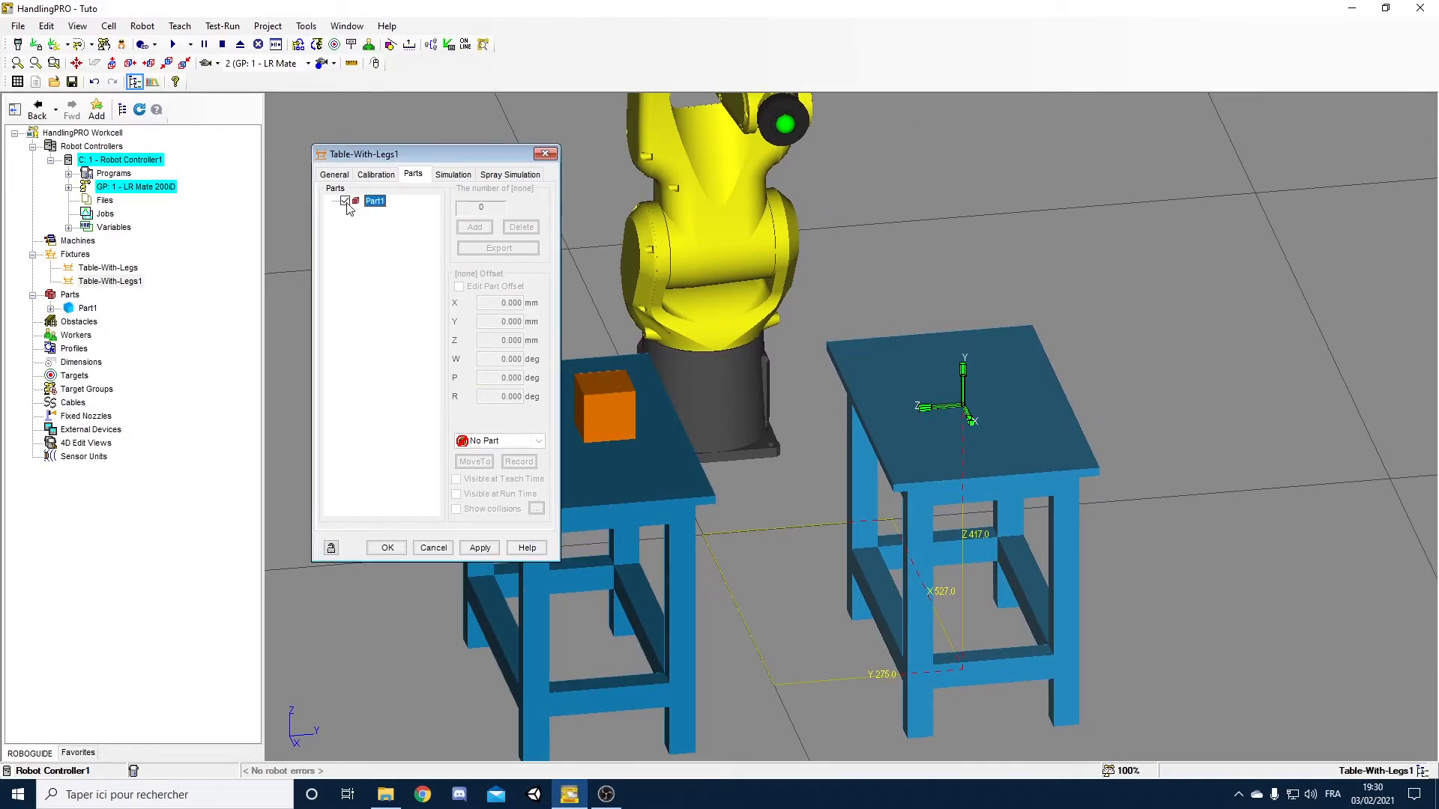
left_click(480, 548)
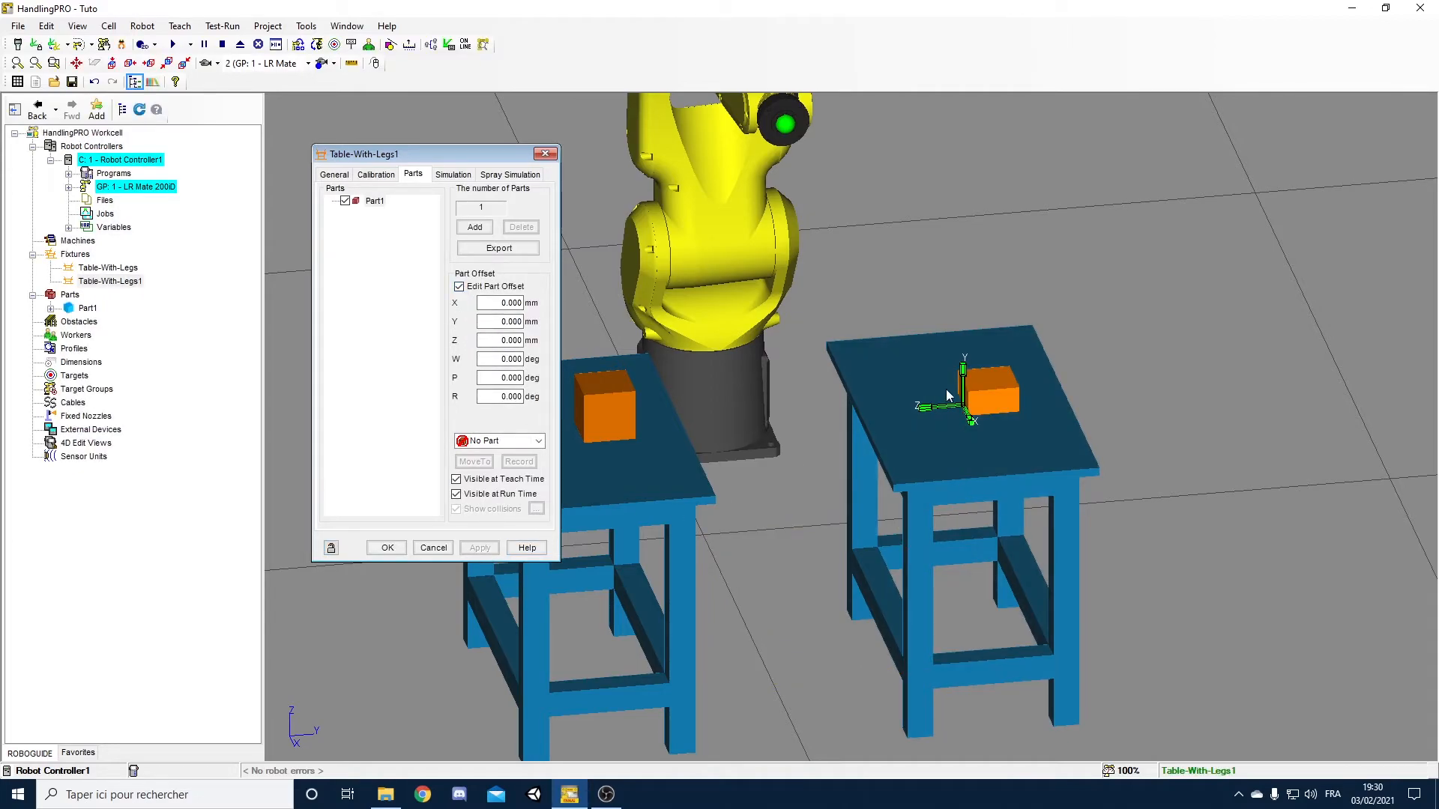
Offset the box on Table-With-Legs1 to about Y 40 mm and Z 100 mm, and apply the offset
left_click_drag(964, 392, 869, 393)
right_click_drag(791, 405, 968, 491)
left_click(481, 550)
scroll(756, 422, "down", 4)
scroll(784, 381, "up", 3)
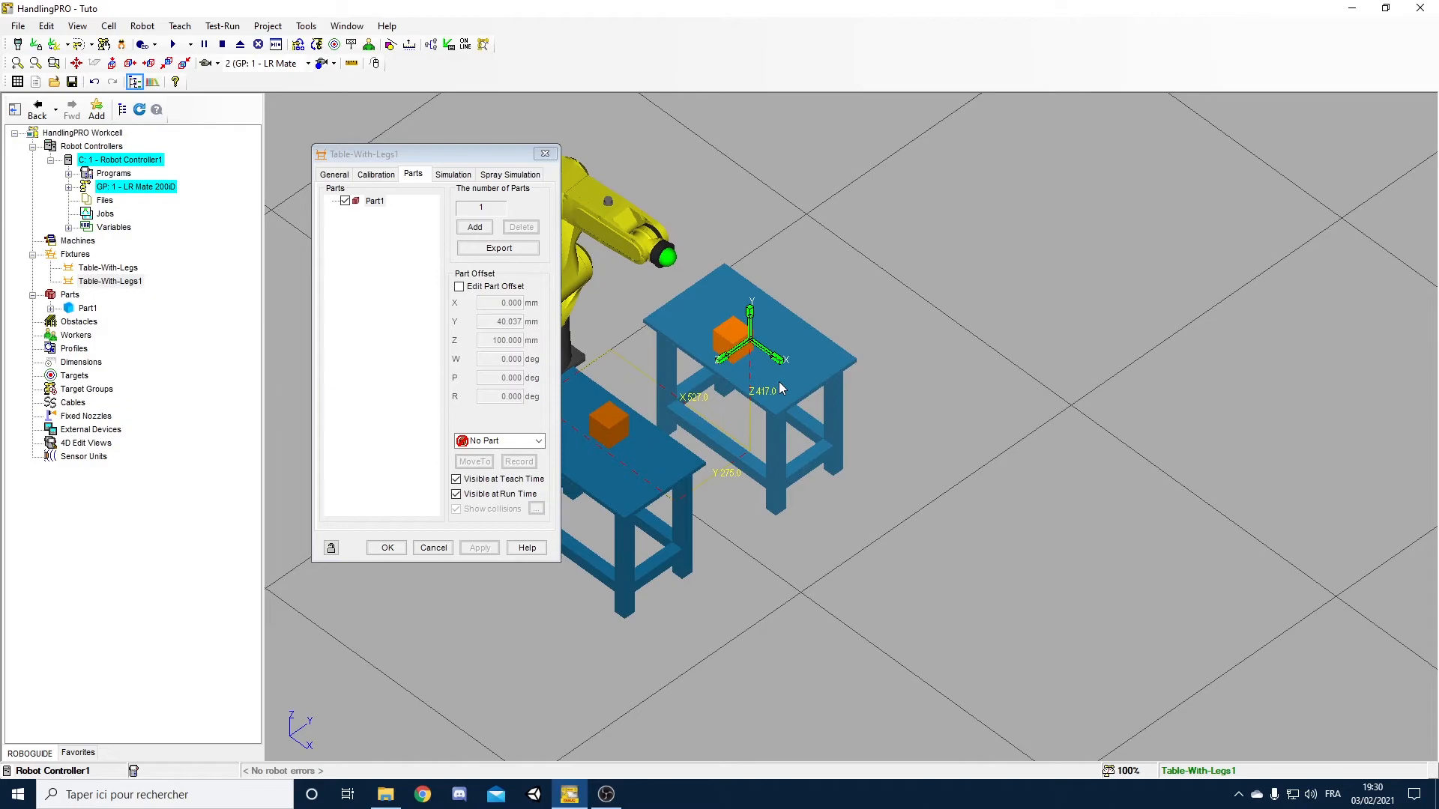